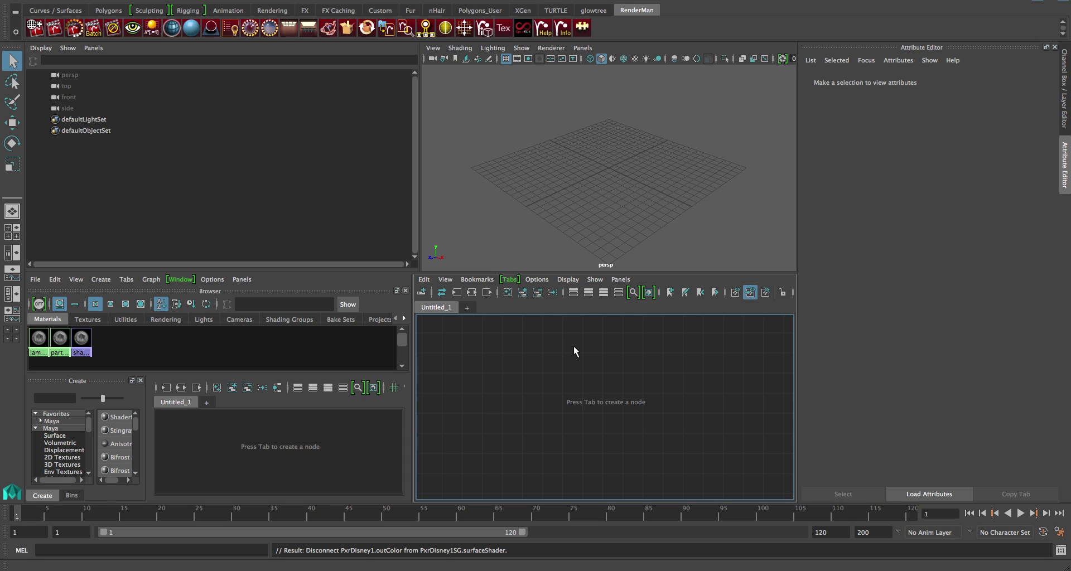
- Create a PxrDisney material node from the Node Editor's quick search
key(Tab)
text(Pxr)
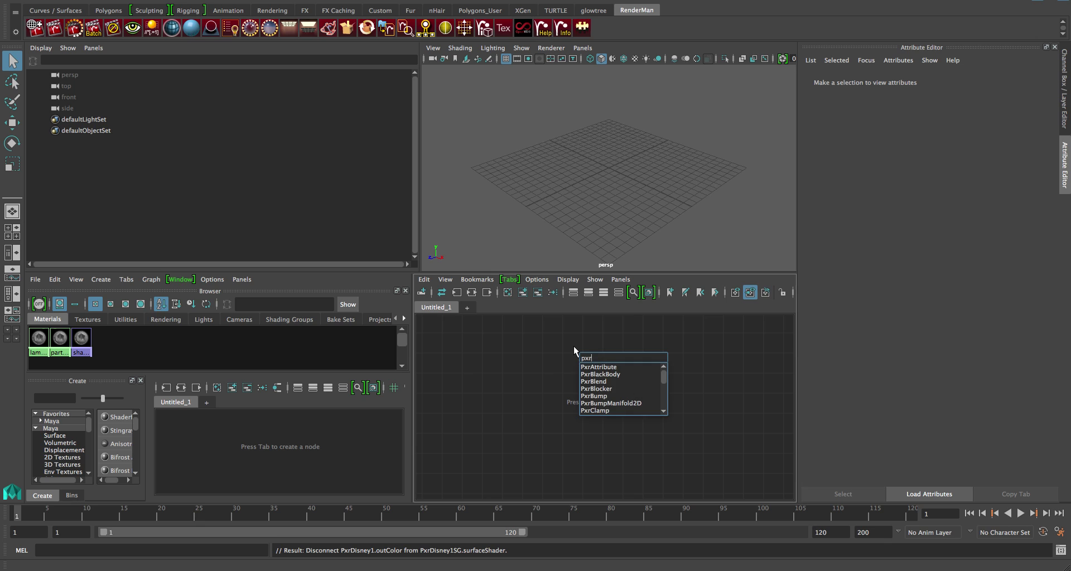
key(Down)
key(Down)
key(BackSpace)
key(BackSpace)
key(BackSpace)
key(BackSpace)
key(BackSpace)
key(BackSpace)
key(BackSpace)
key(BackSpace)
key(BackSpace)
key(BackSpace)
key(BackSpace)
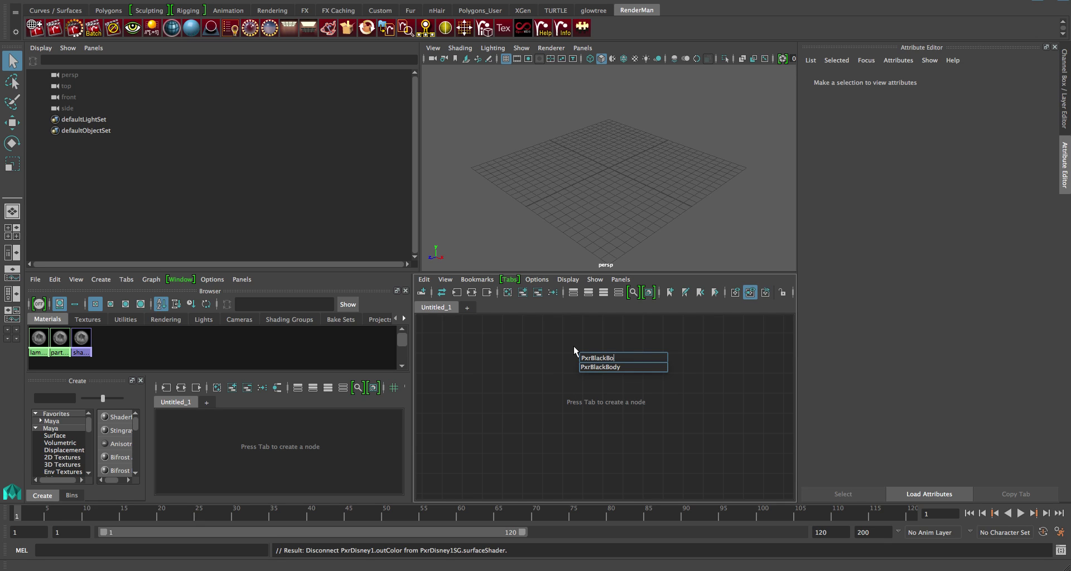
text(xrDisney)
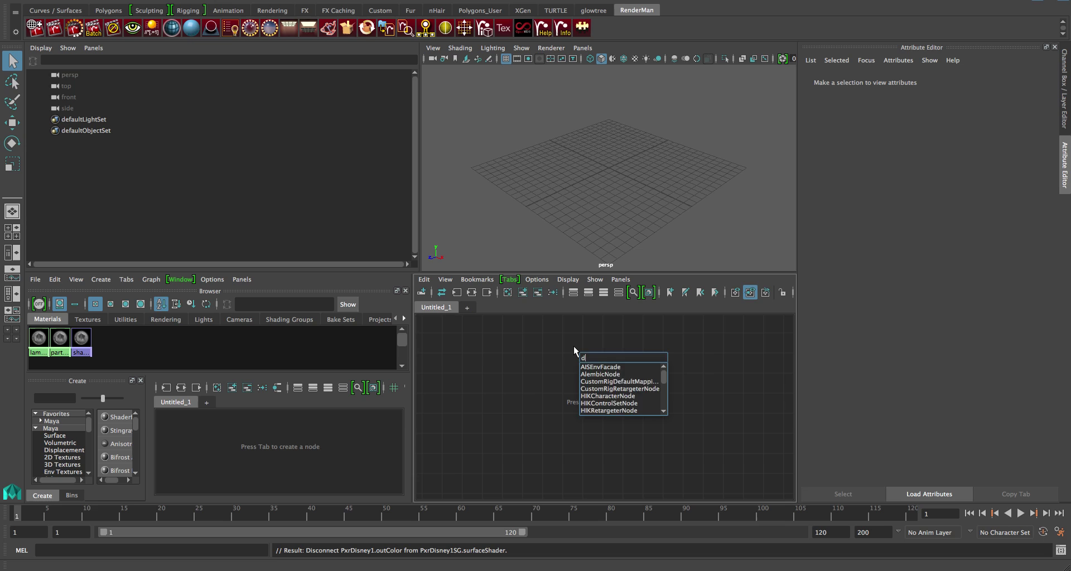
key(Return)
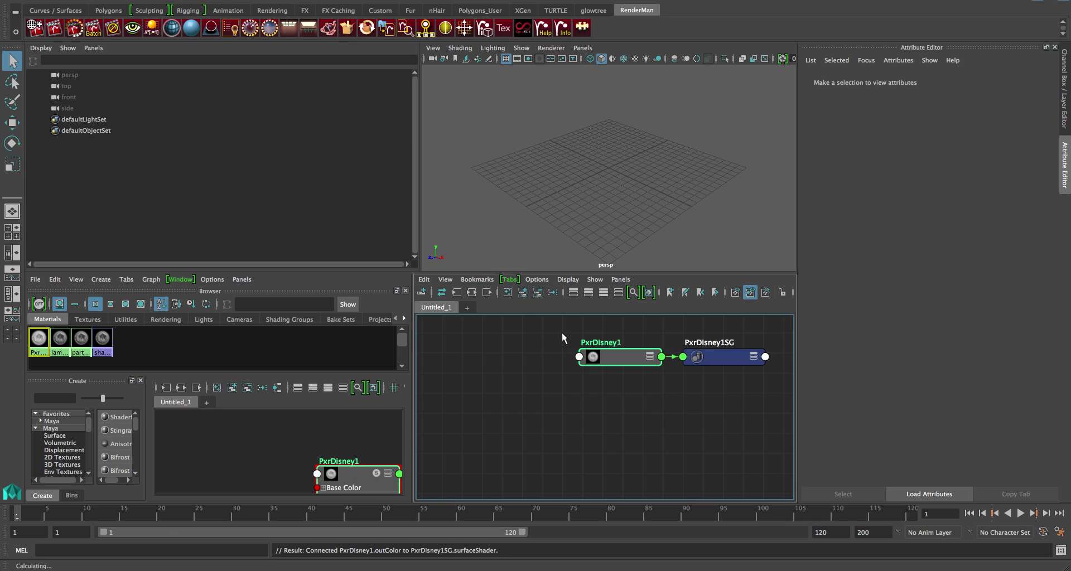
- Show the connected attributes of PxrDisney1 and PxrDisney1SG, nudging both nodes left
drag(562, 332, 733, 391)
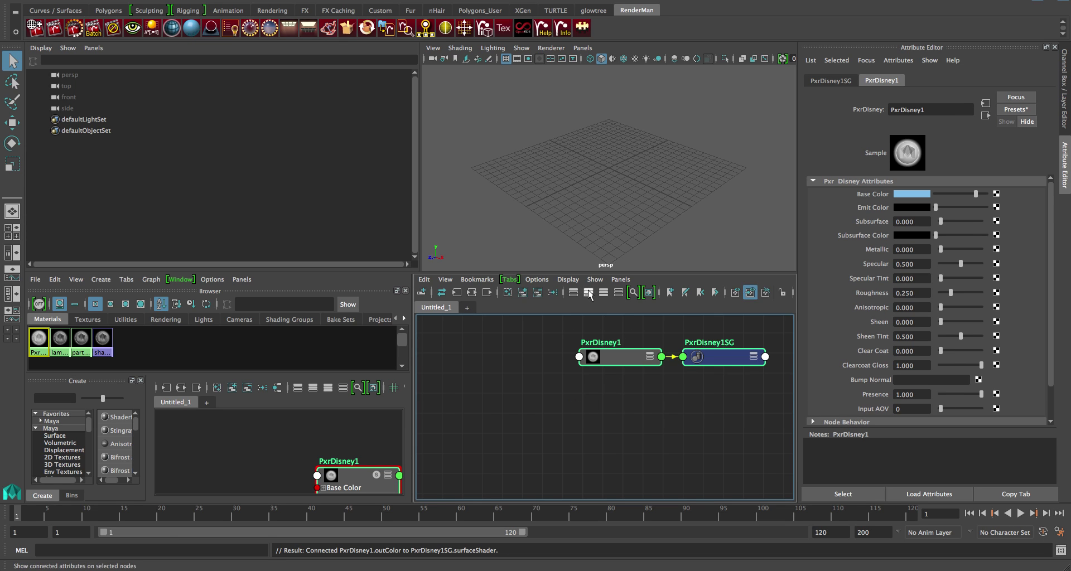
key(2)
drag(624, 359, 613, 360)
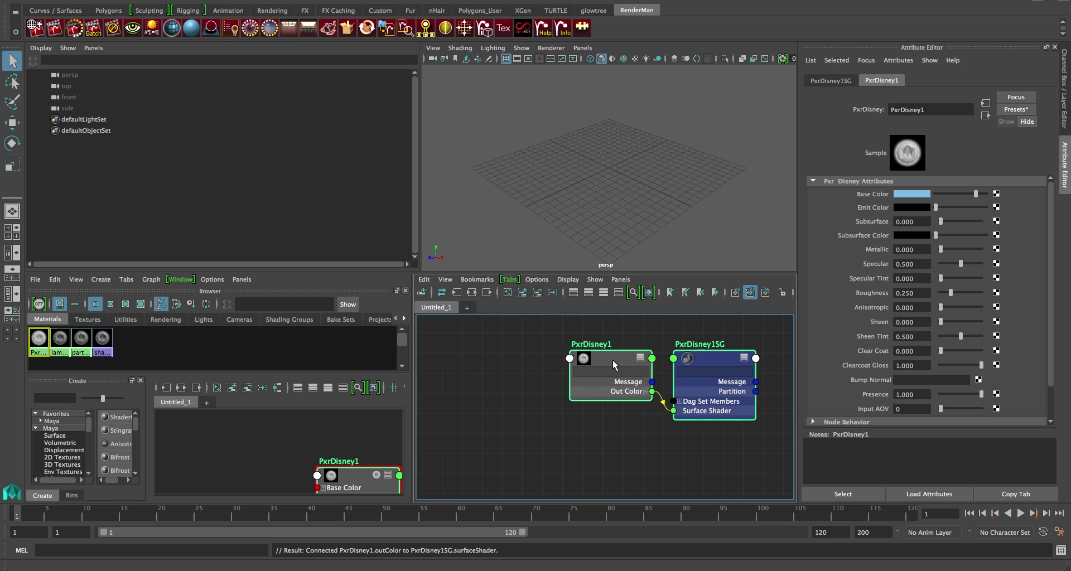
click(548, 349)
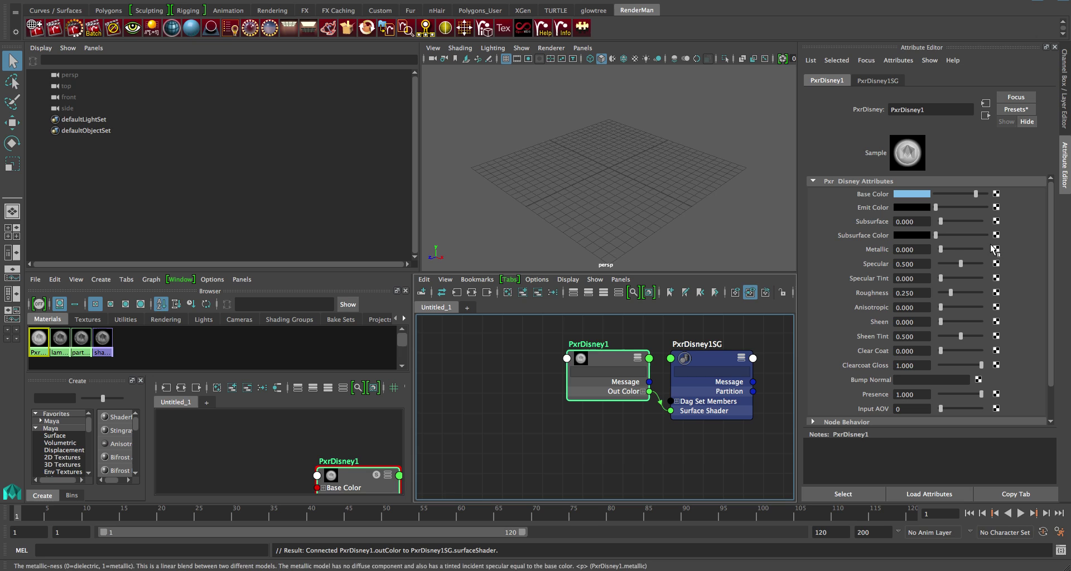
- Replace PxrDisney1's settings with the black_phenolic preset
click(1016, 110)
mouse_move(997, 367)
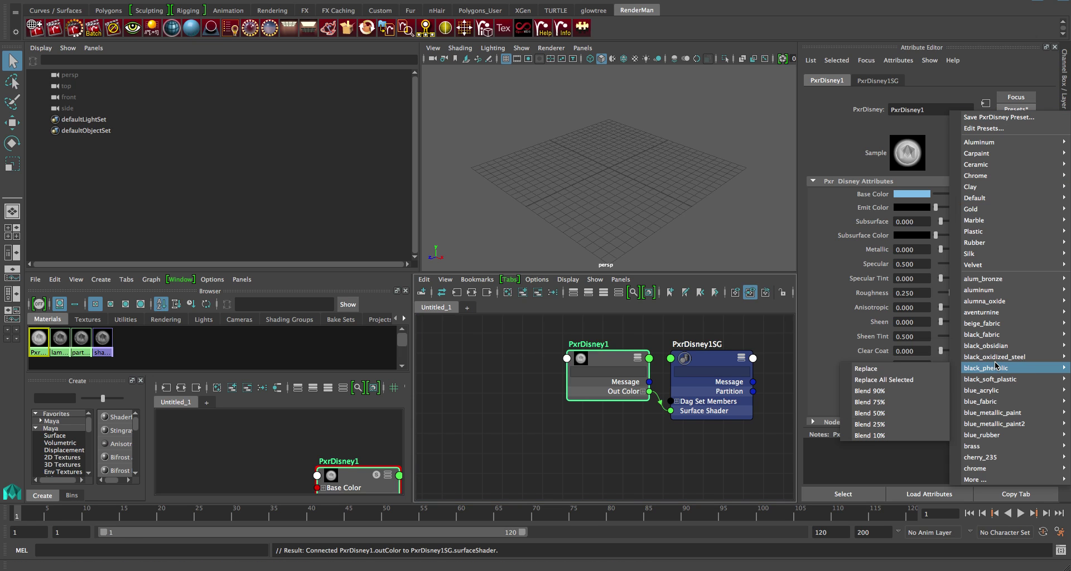
click(908, 368)
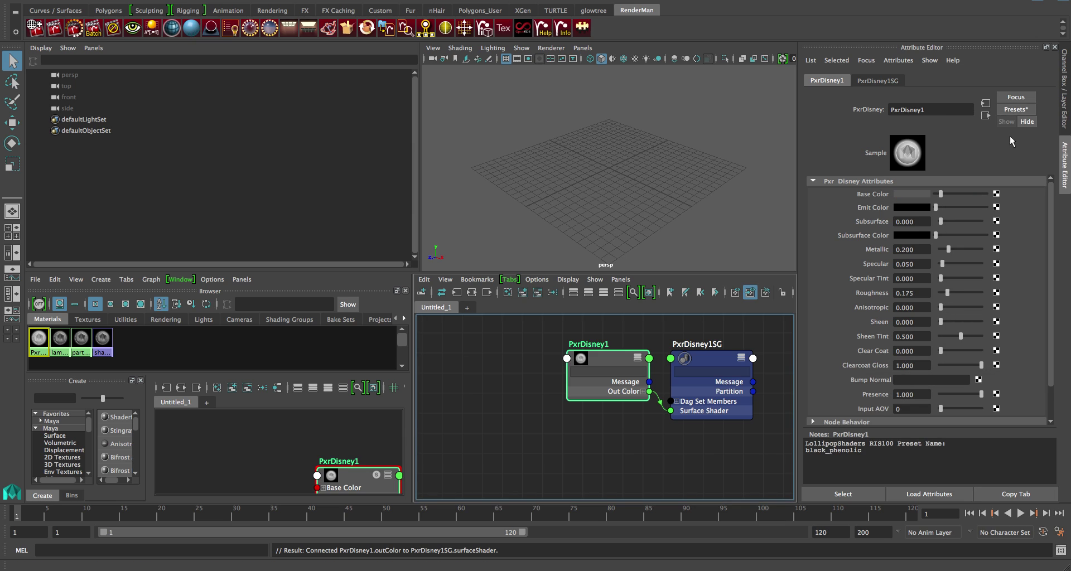
- Replace it instead with the polyethylene preset from the More list, then select its Notes name
click(1011, 110)
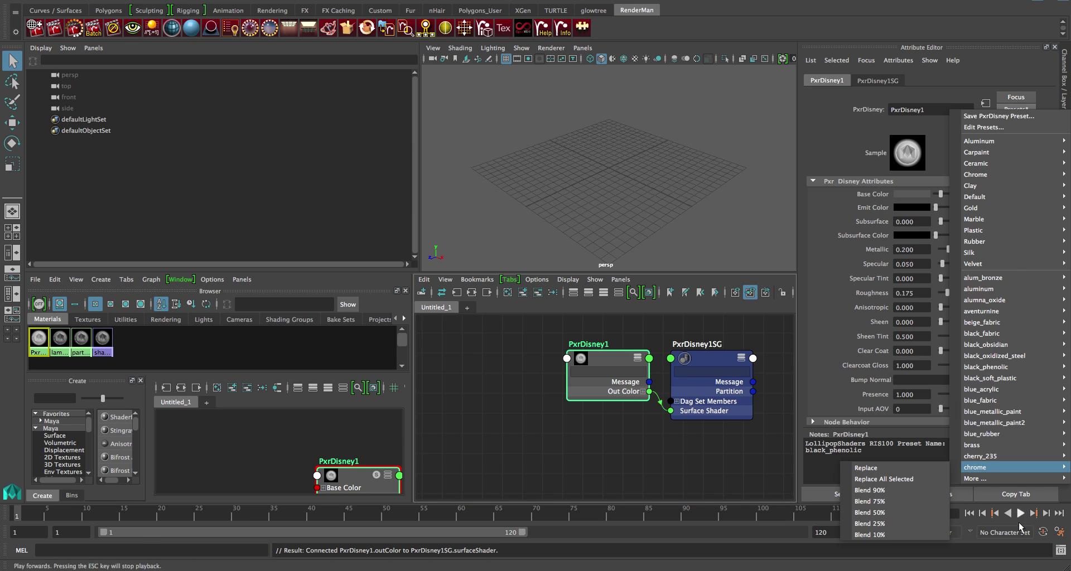
mouse_move(982, 480)
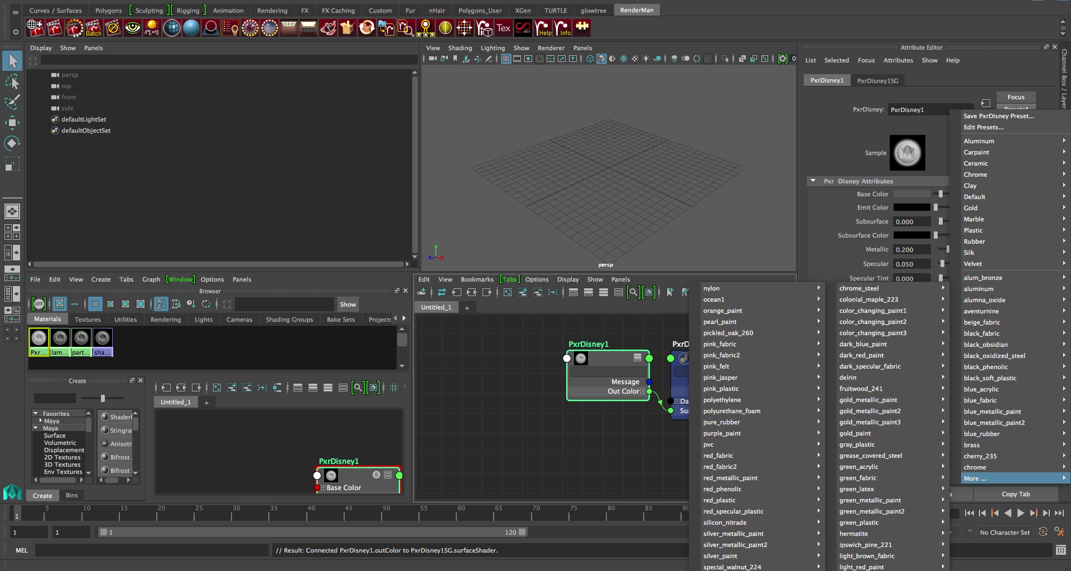
mouse_move(751, 399)
click(854, 401)
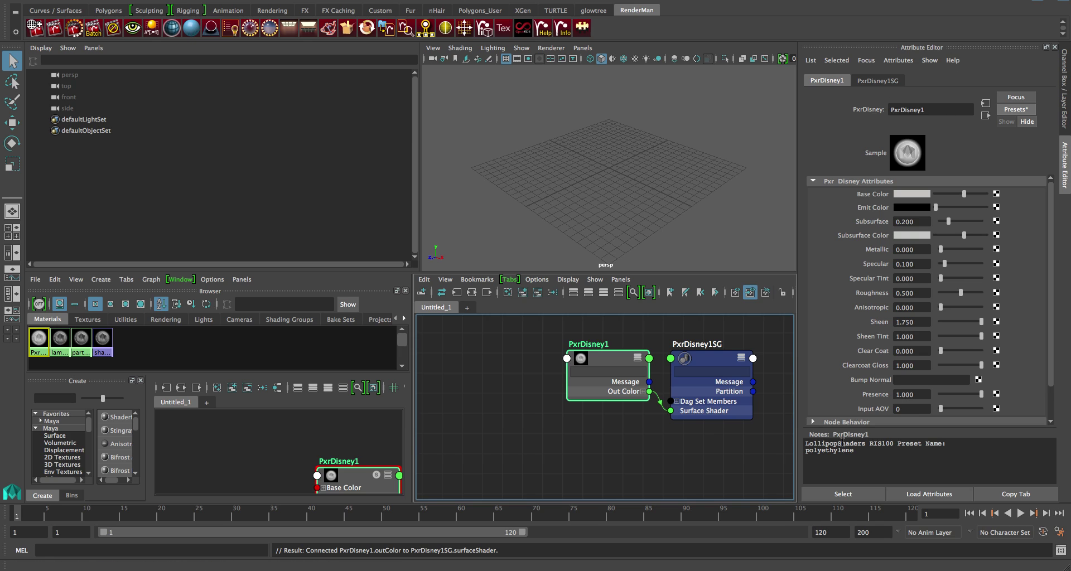
double_click(816, 452)
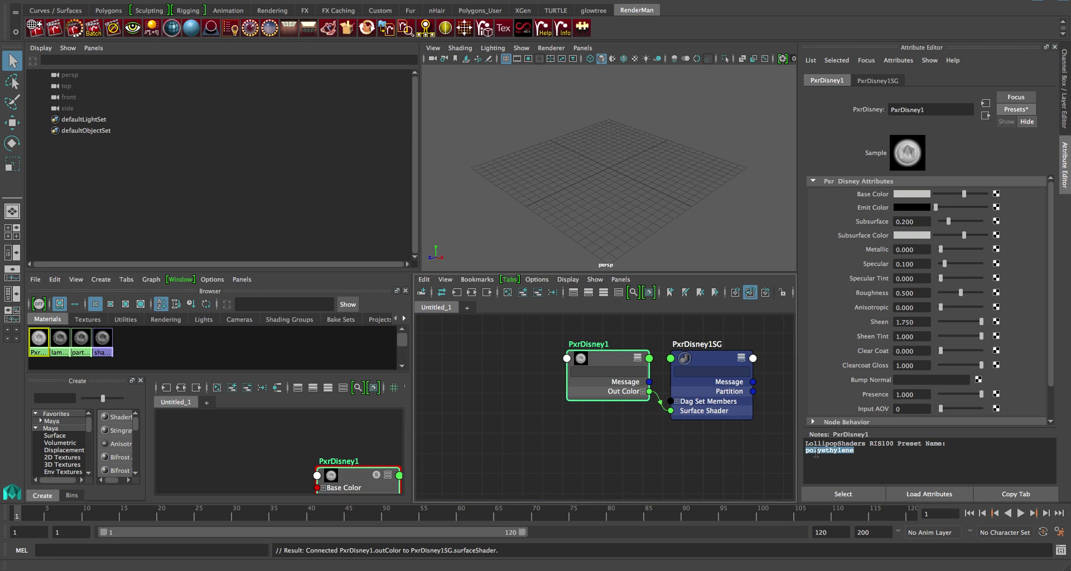
- Launch the BlissLib material library from the RIS icon on the Custom shelf
click(393, 11)
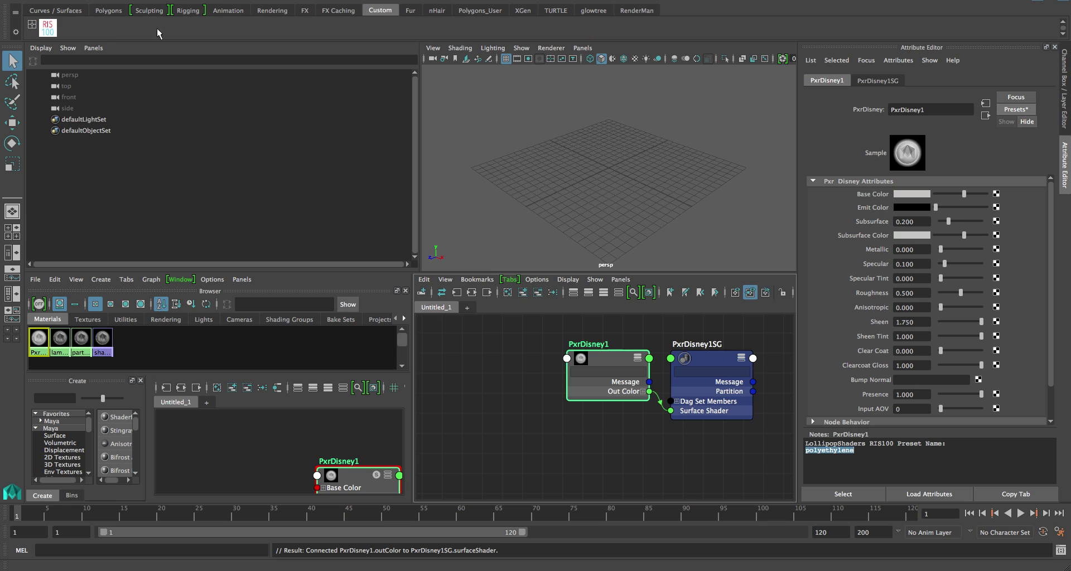
click(47, 27)
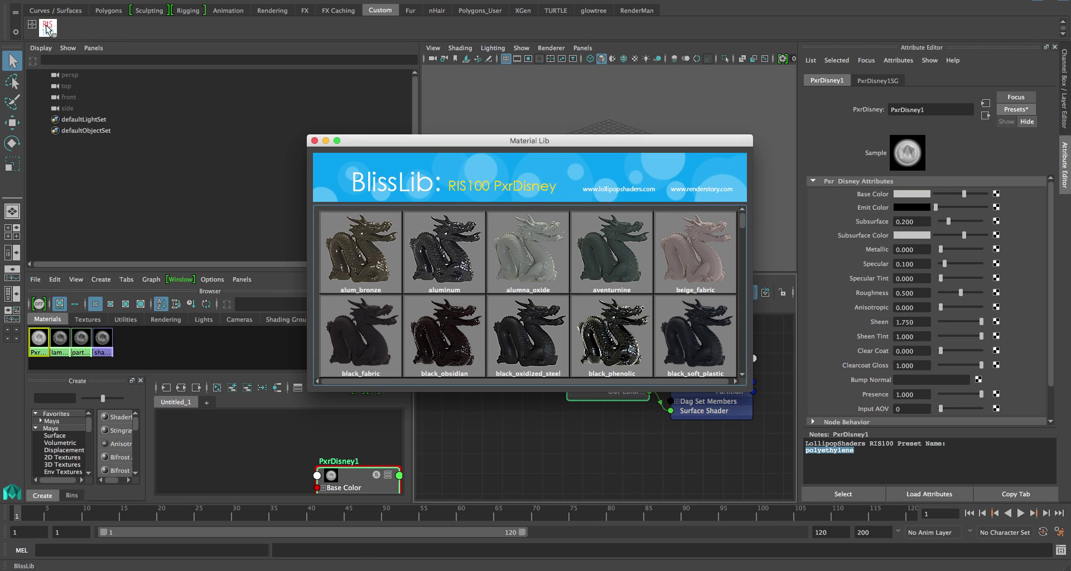
drag(429, 143, 120, 0)
scroll(340, 187, down, 5)
scroll(339, 186, down, 8)
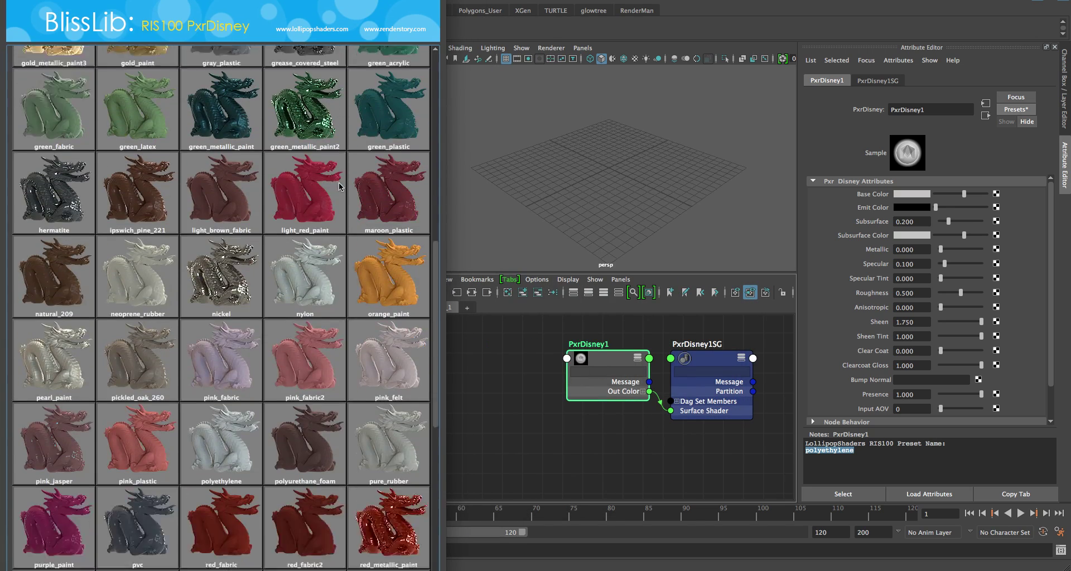
- Apply red_metallic_paint, red_fabric2, pvc, red_specular_plastic, then dark_blue_paint to PxrDisney1
click(393, 229)
click(303, 228)
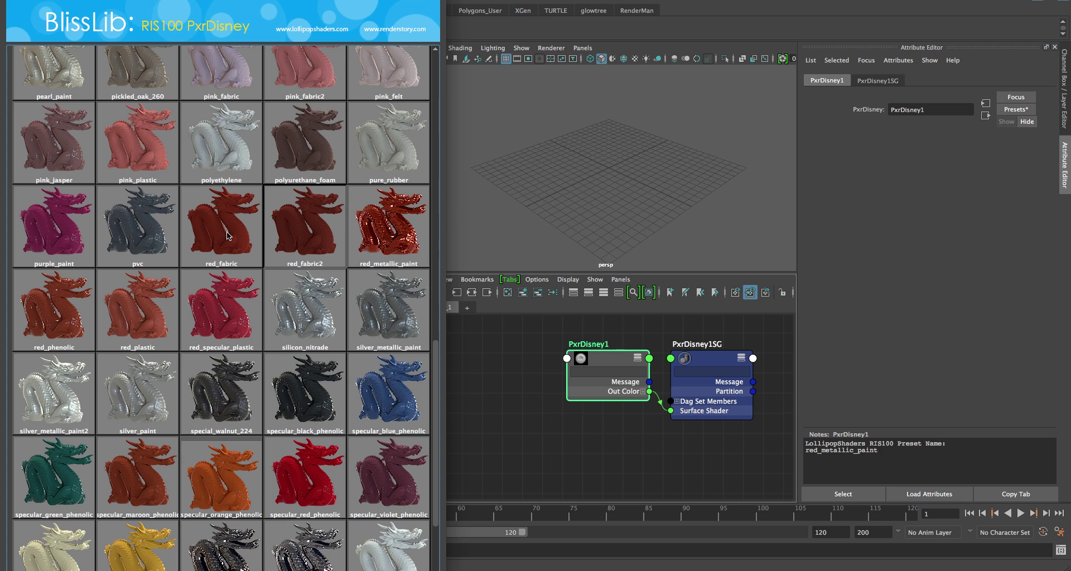
click(137, 226)
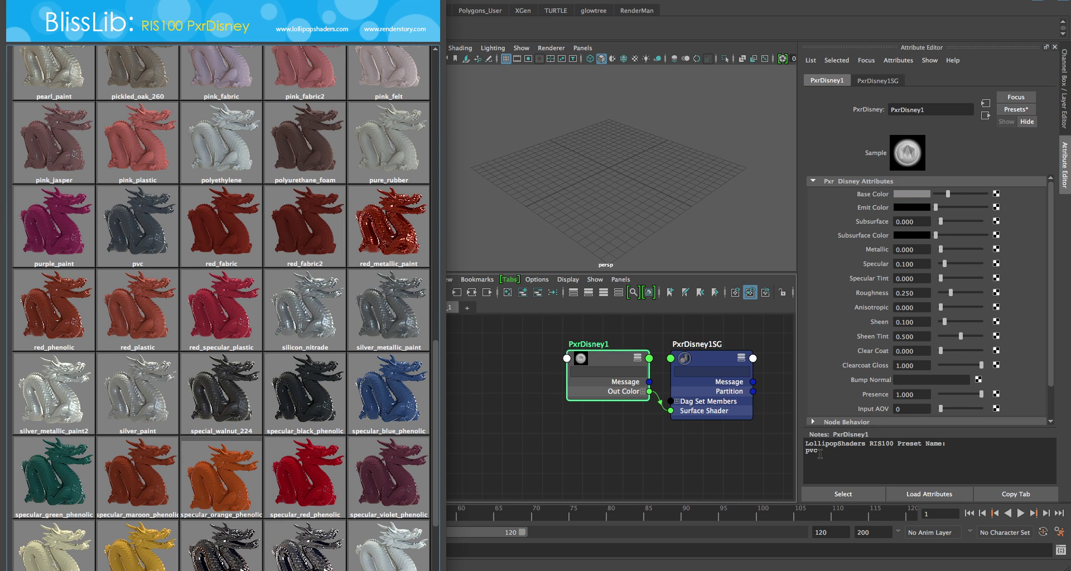
click(201, 319)
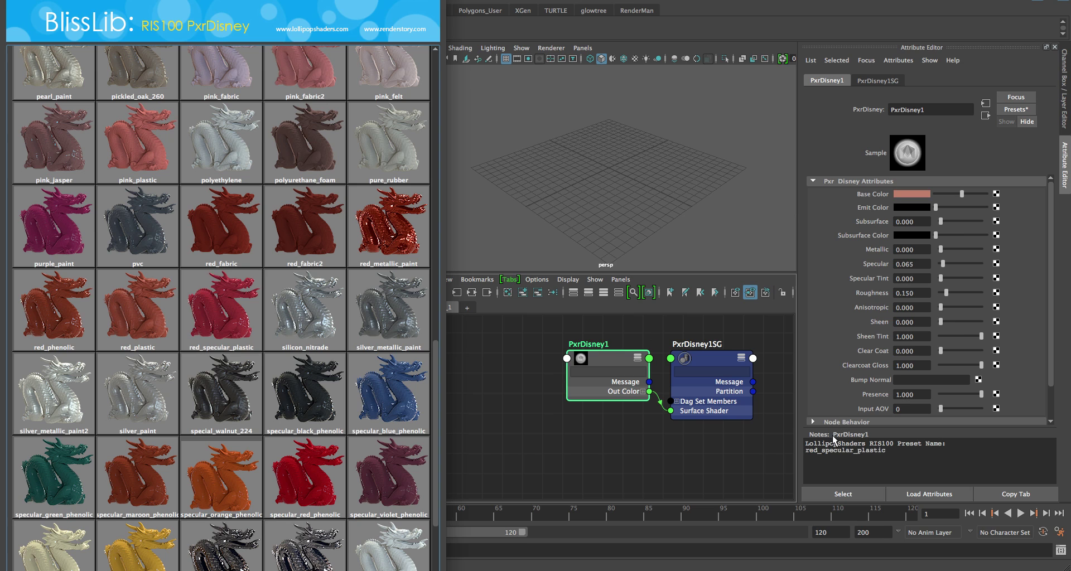
click(512, 383)
- Switch past the TextEdit readme to the Finder window
key(super+Tab)
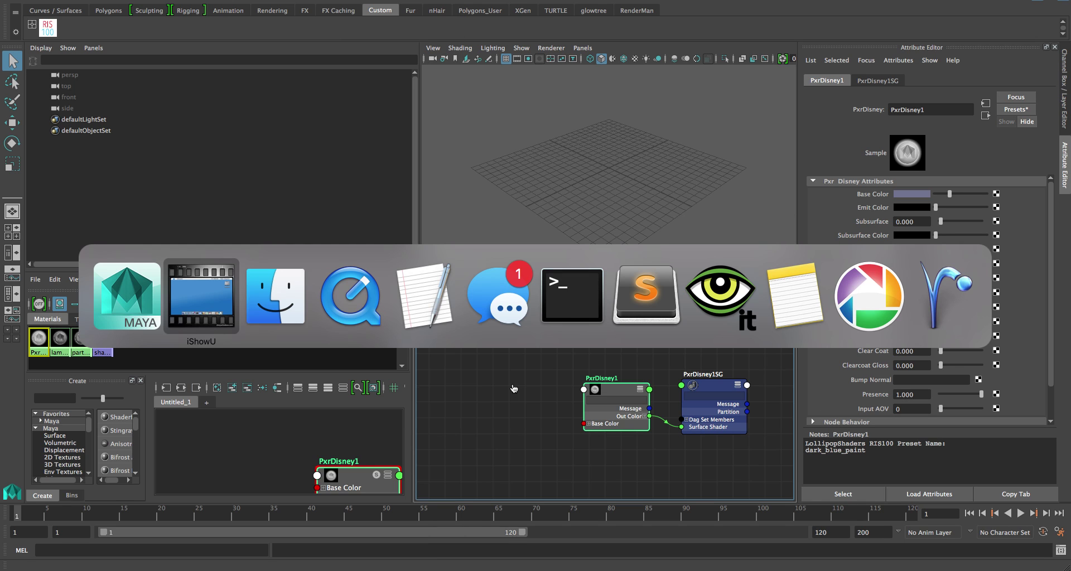
key(super+Tab)
key(super+Tab)
key(super+Tab)
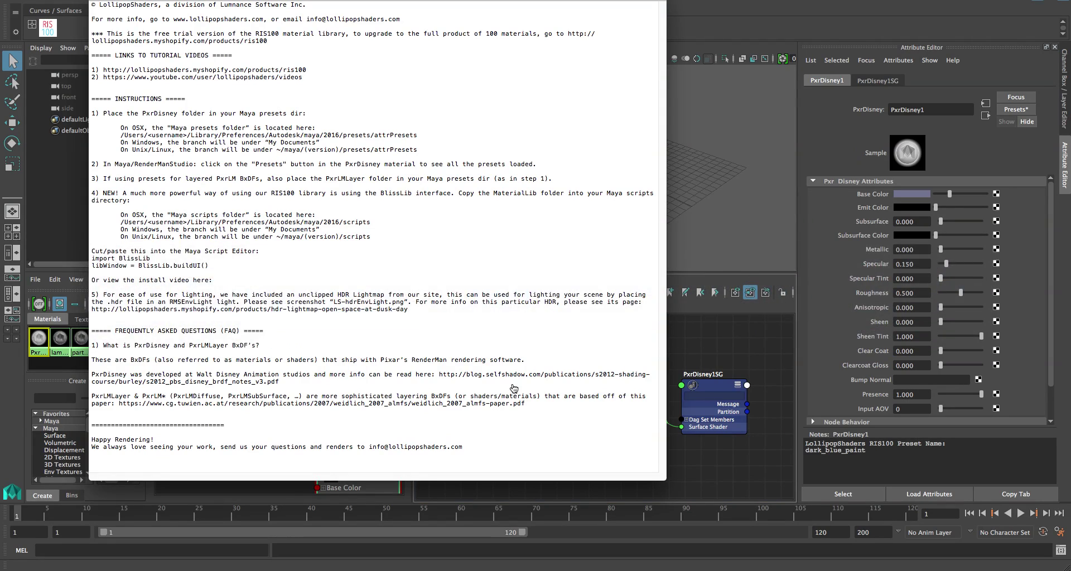
key(super+Tab)
key(super+Tab)
key(super+Tab)
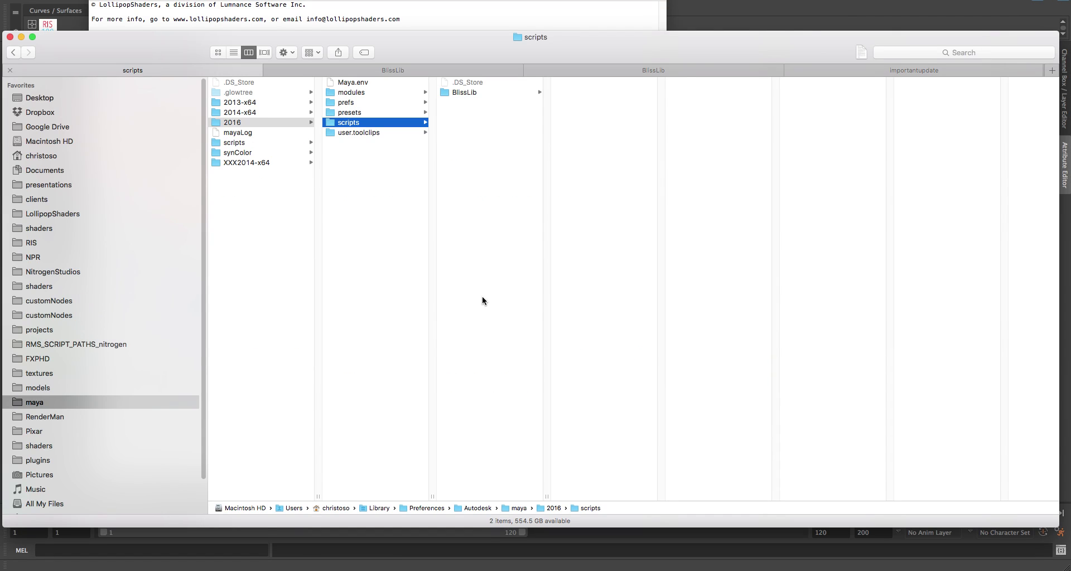
click(422, 72)
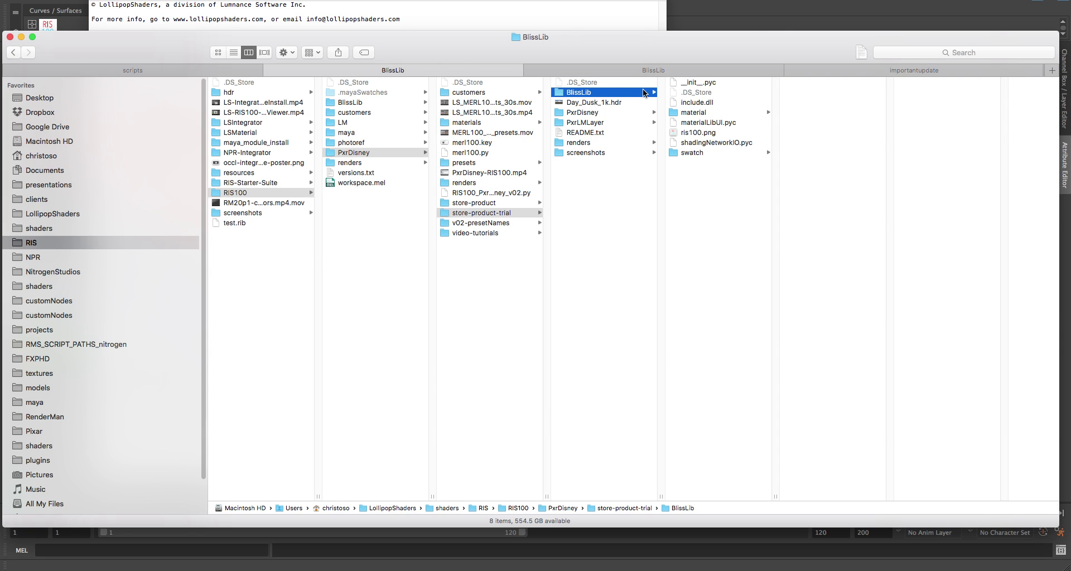
click(584, 110)
click(585, 123)
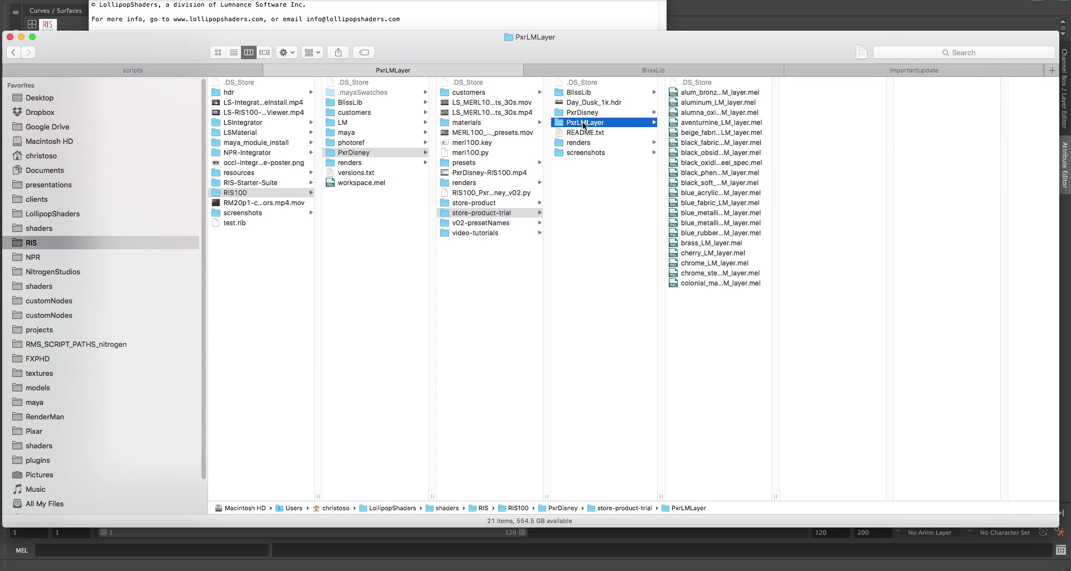
click(593, 93)
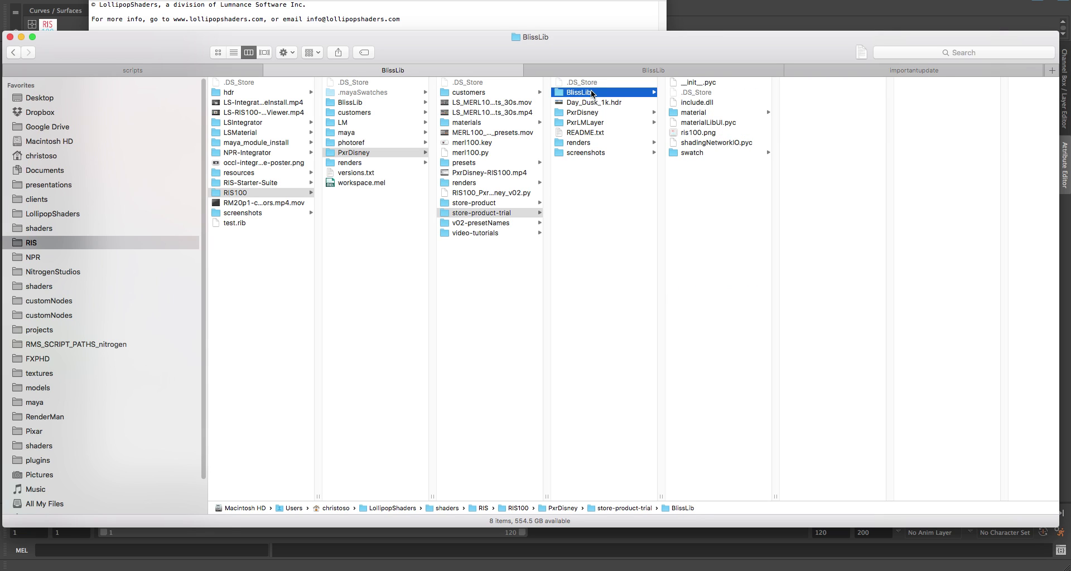
click(192, 72)
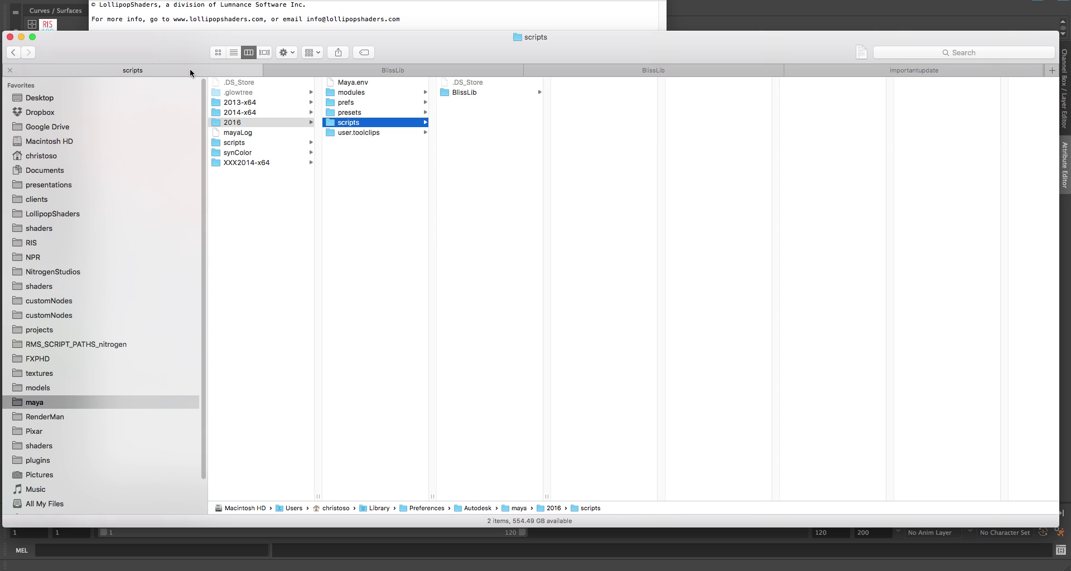
click(197, 5)
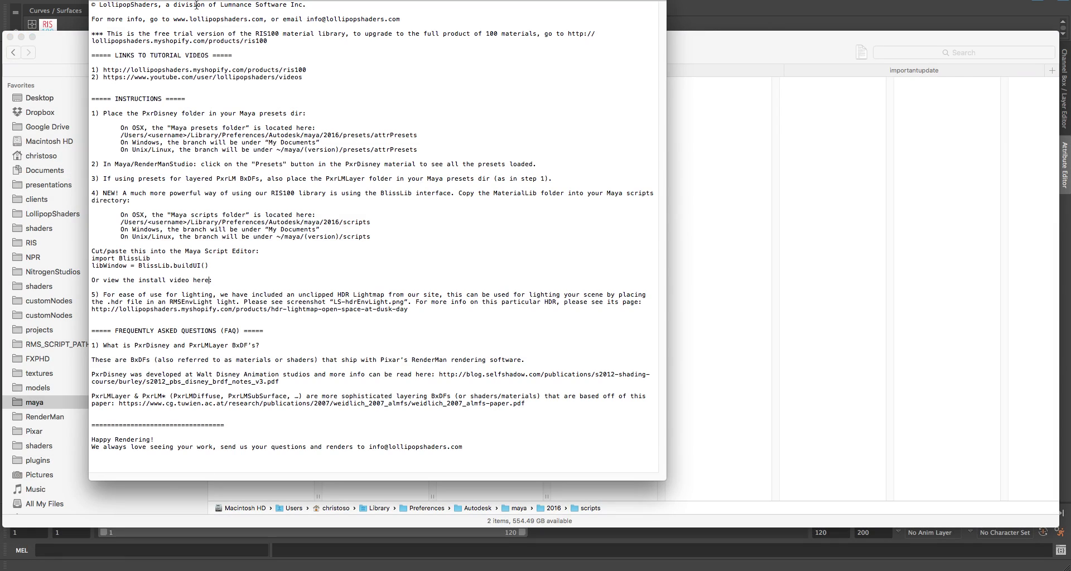
drag(373, 237, 123, 214)
click(682, 55)
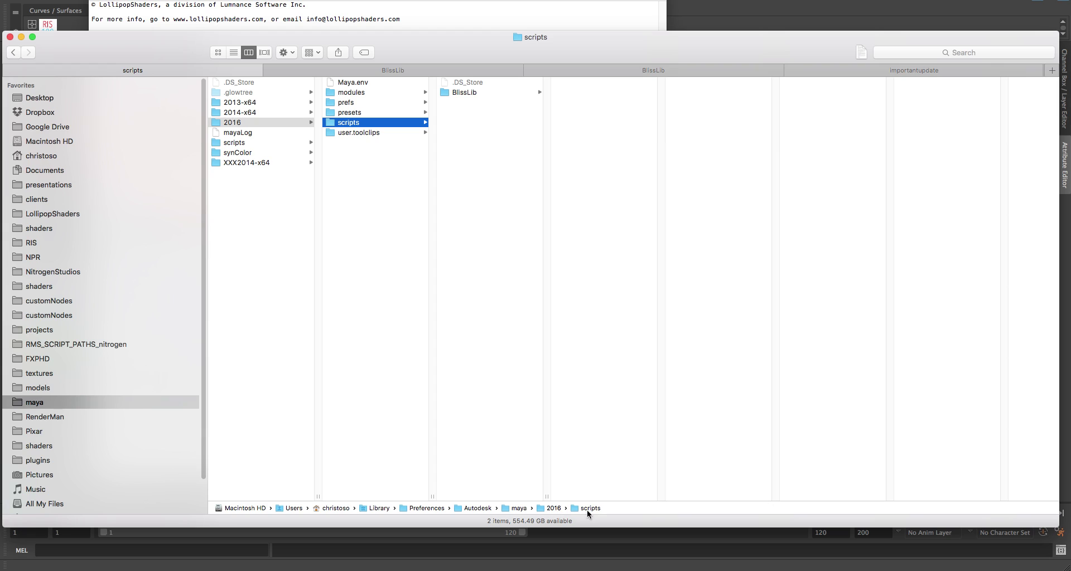
- Browse the Maya preferences folders to the 2016 scripts folder
click(342, 124)
click(276, 112)
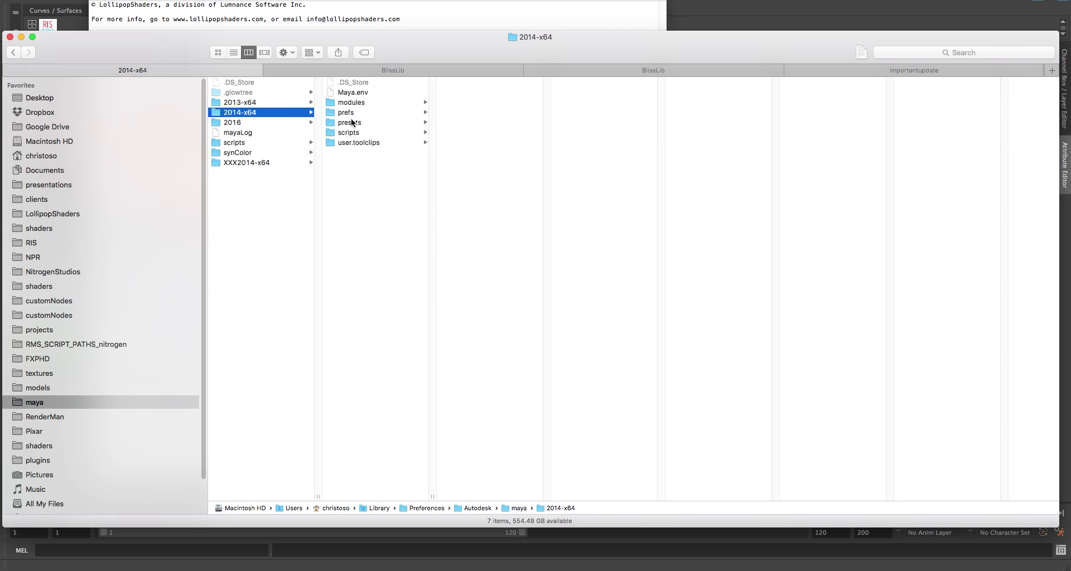
click(353, 134)
click(274, 122)
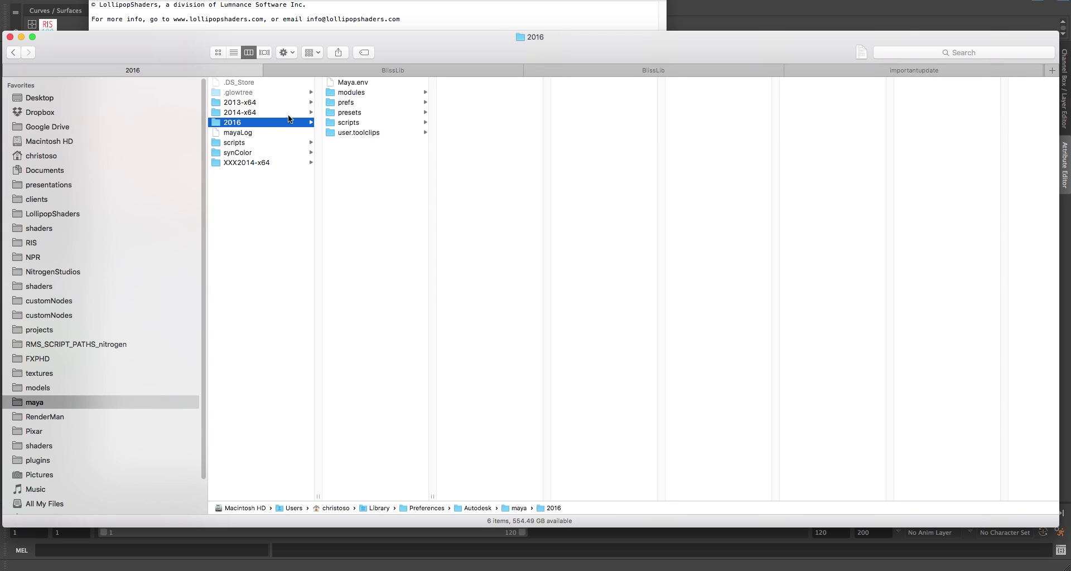
click(361, 121)
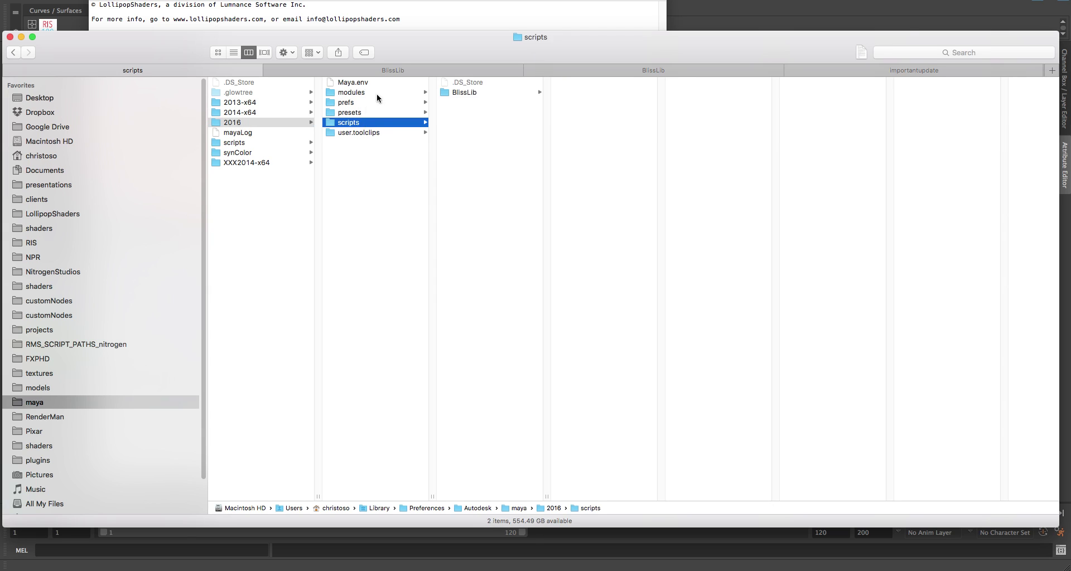
- Copy the downloaded BlissLib folder into the 2016 scripts folder, confirm it, and return to the readme
click(392, 70)
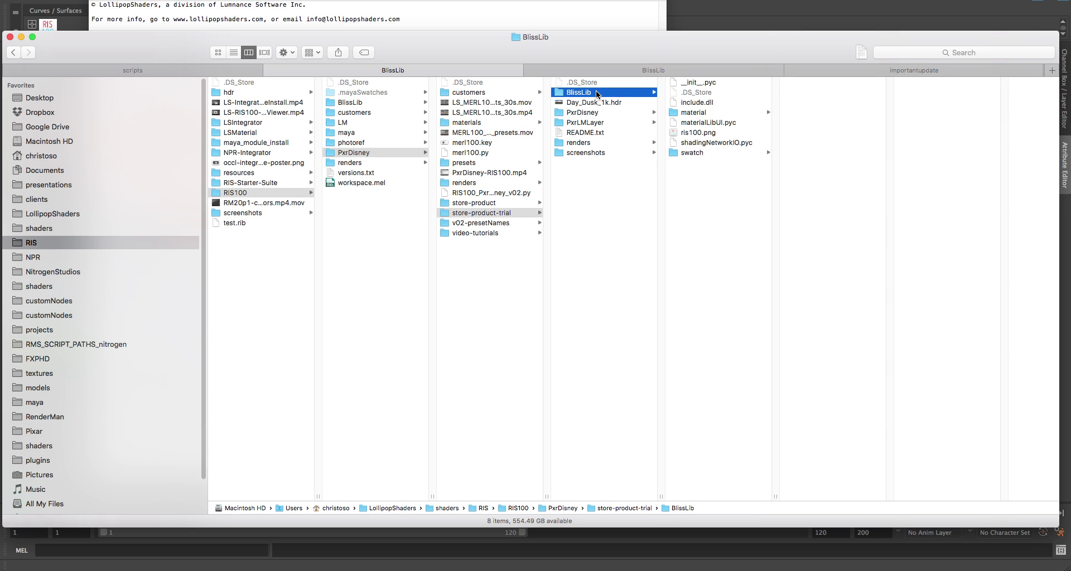
drag(597, 93, 622, 220)
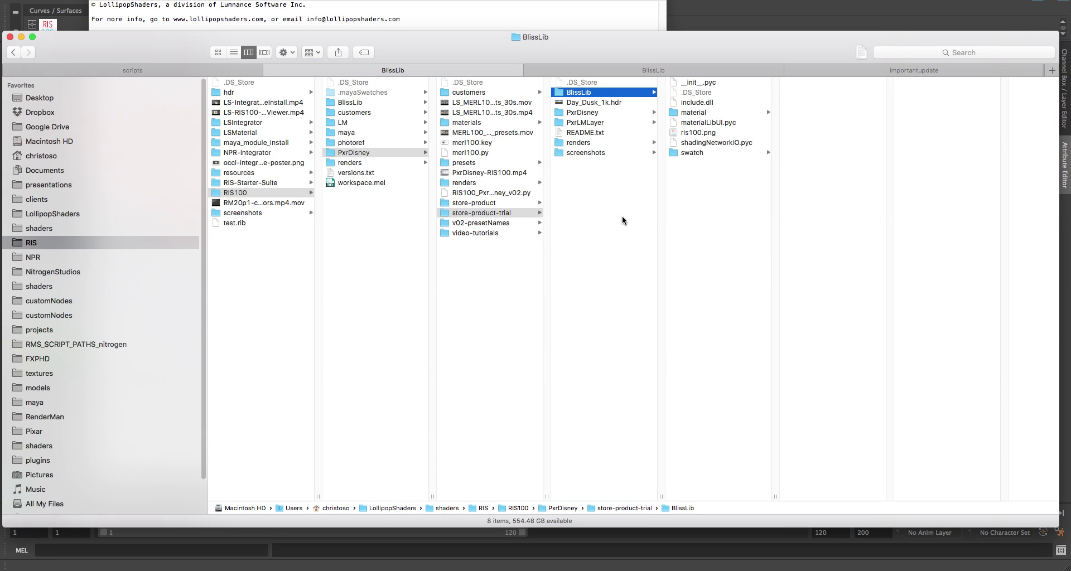
click(245, 71)
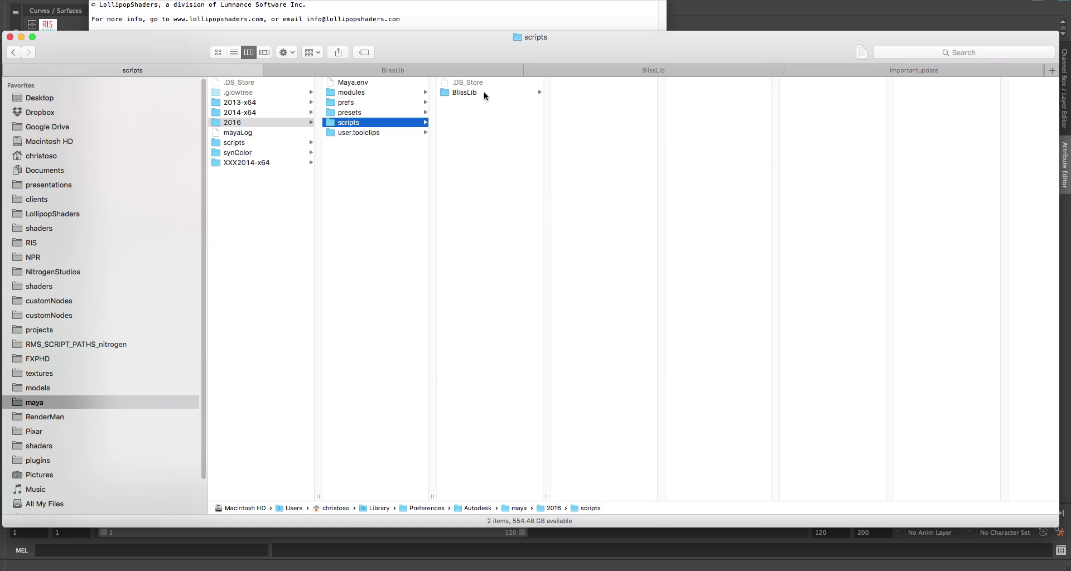
click(637, 2)
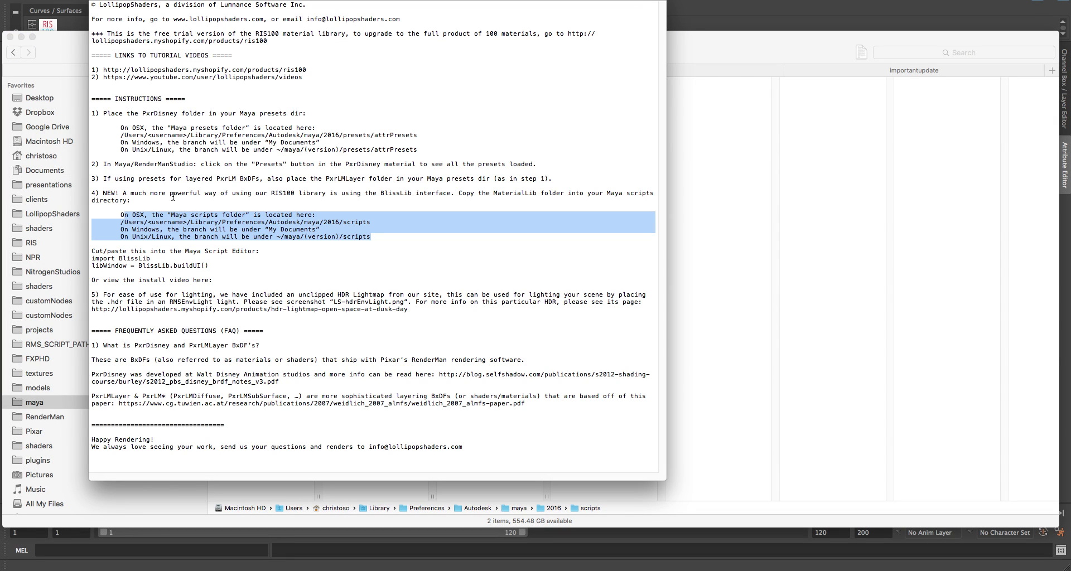
- Copy the 'import BlissLib' and 'libWindow = BlissLib.buildUI()' lines, then return to Maya
drag(209, 266, 83, 255)
key(ctrl+c)
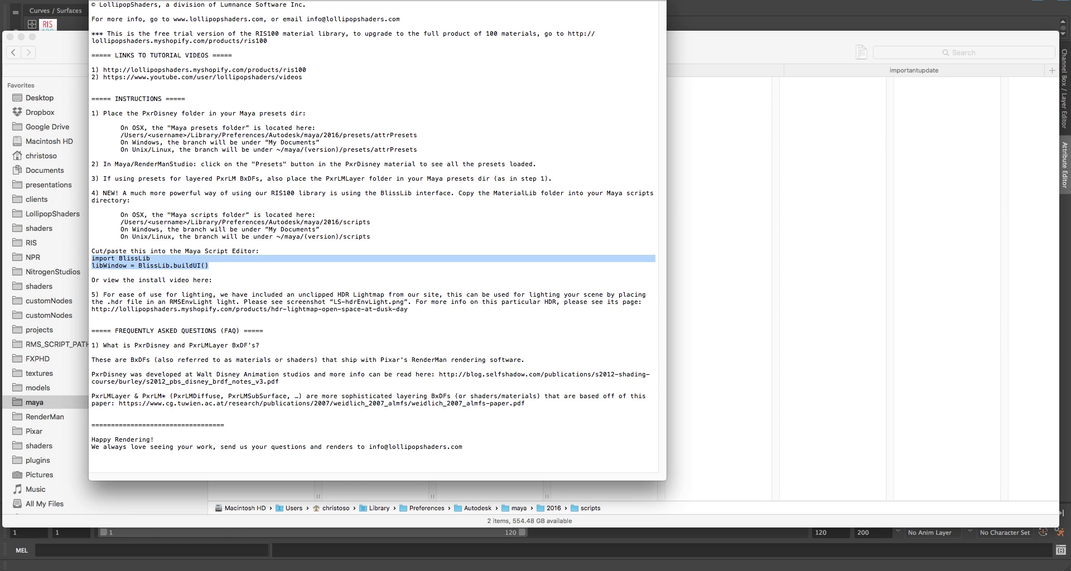
key(super+Tab)
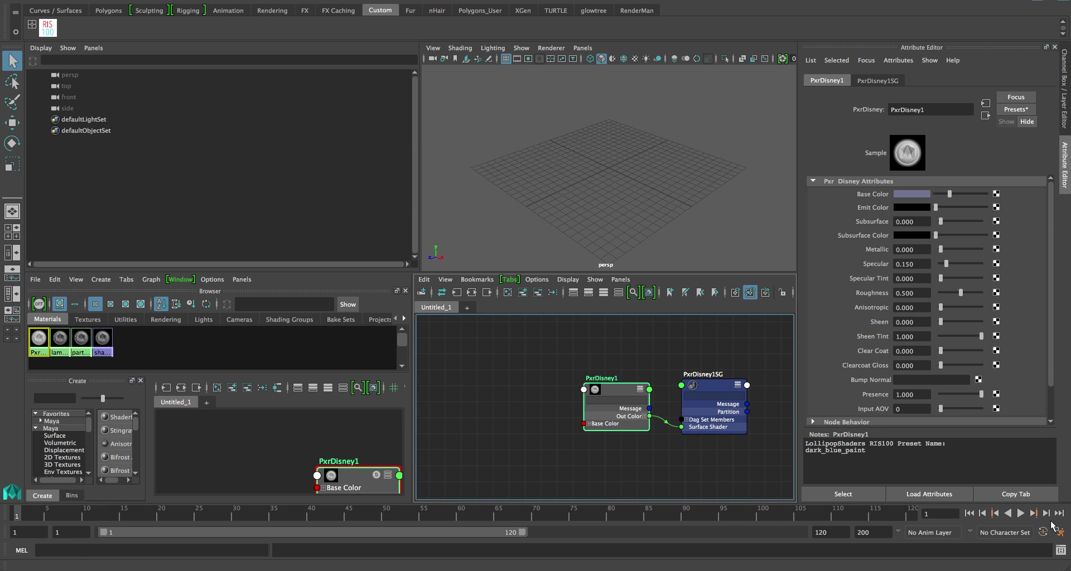
- Paste and run the BlissLib launch code in a new, cleared Python tab of the Script Editor
click(1061, 551)
click(668, 292)
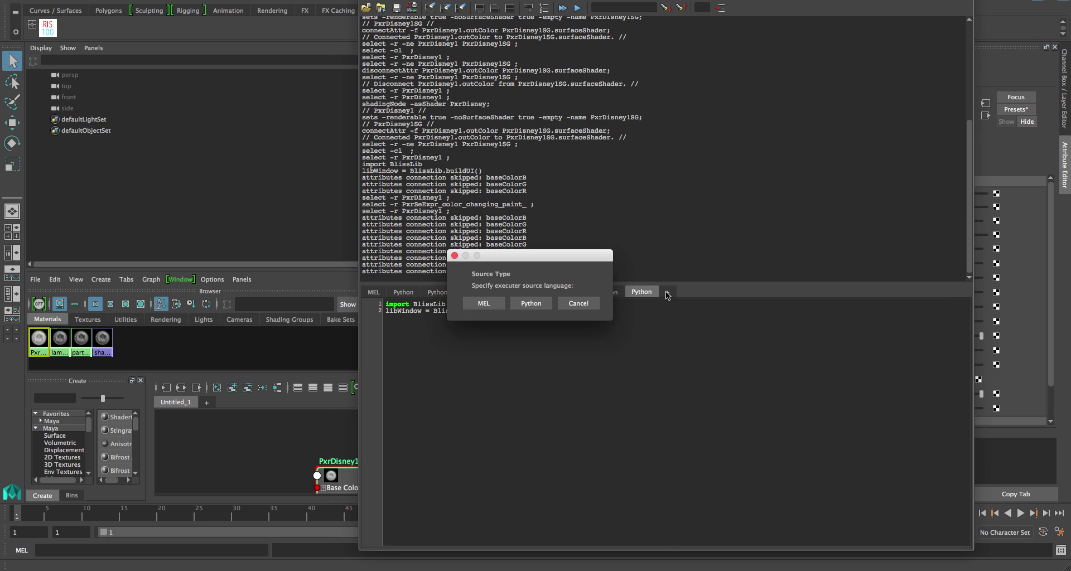
click(530, 303)
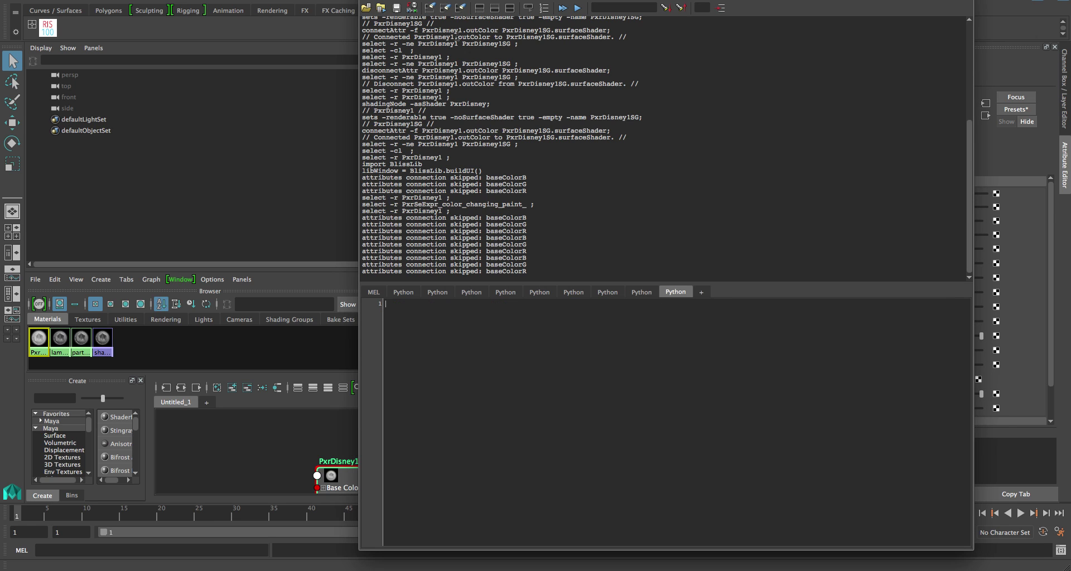
click(430, 8)
key(ctrl+v)
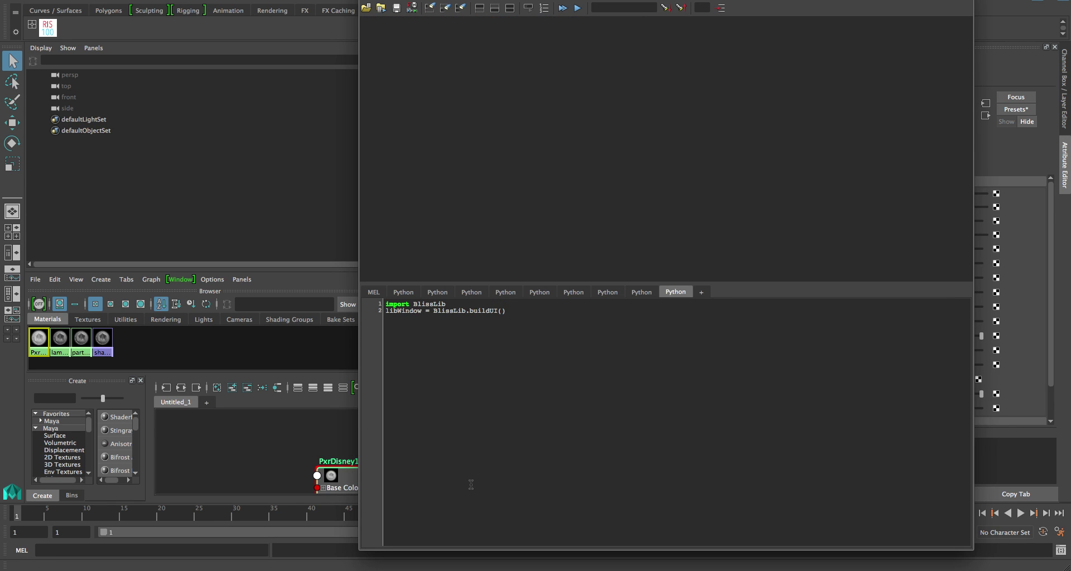
key(ctrl+a)
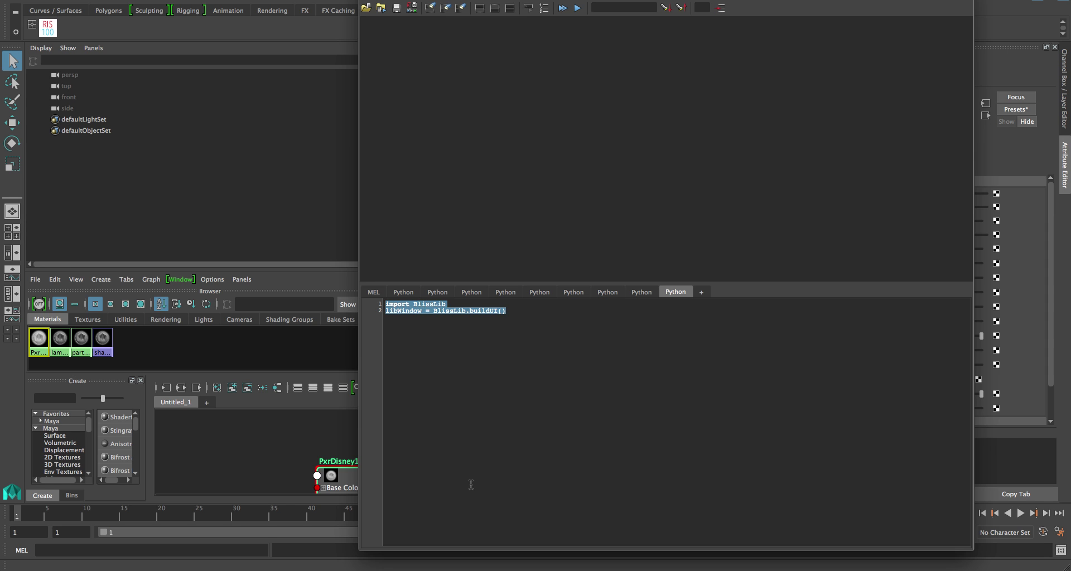
key(ctrl+Return)
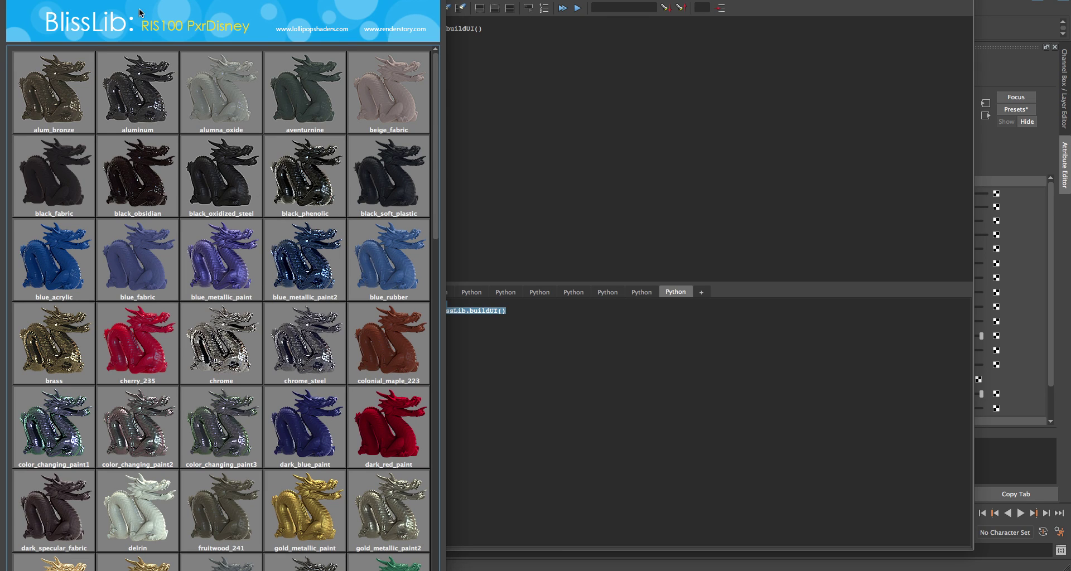
drag(525, 0, 580, 2)
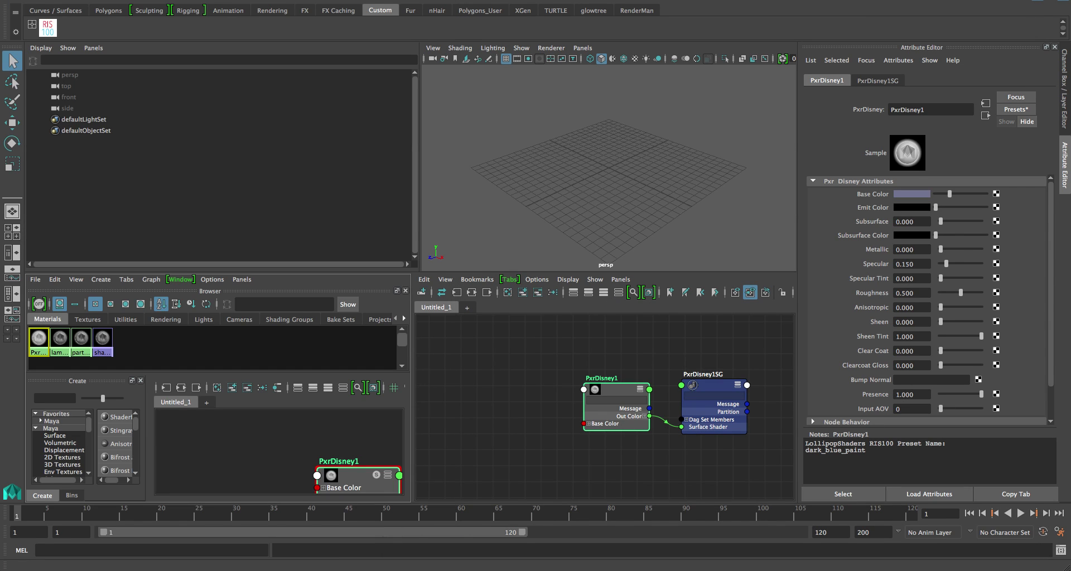
- Drag the two BlissLib Python lines onto the Custom shelf to make a launch button
click(1061, 550)
key(ctrl+a)
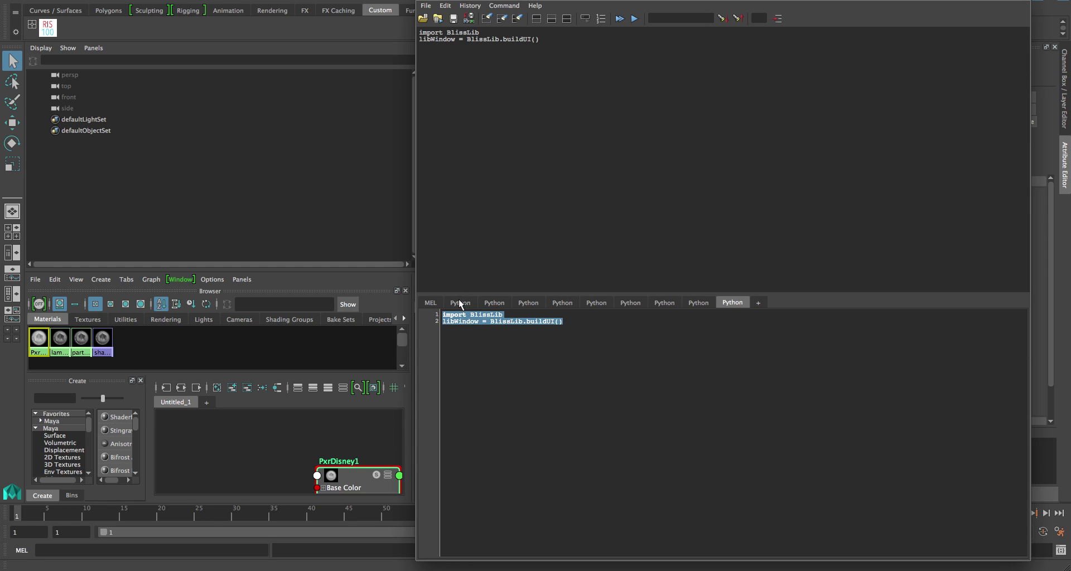
drag(474, 320, 340, 33)
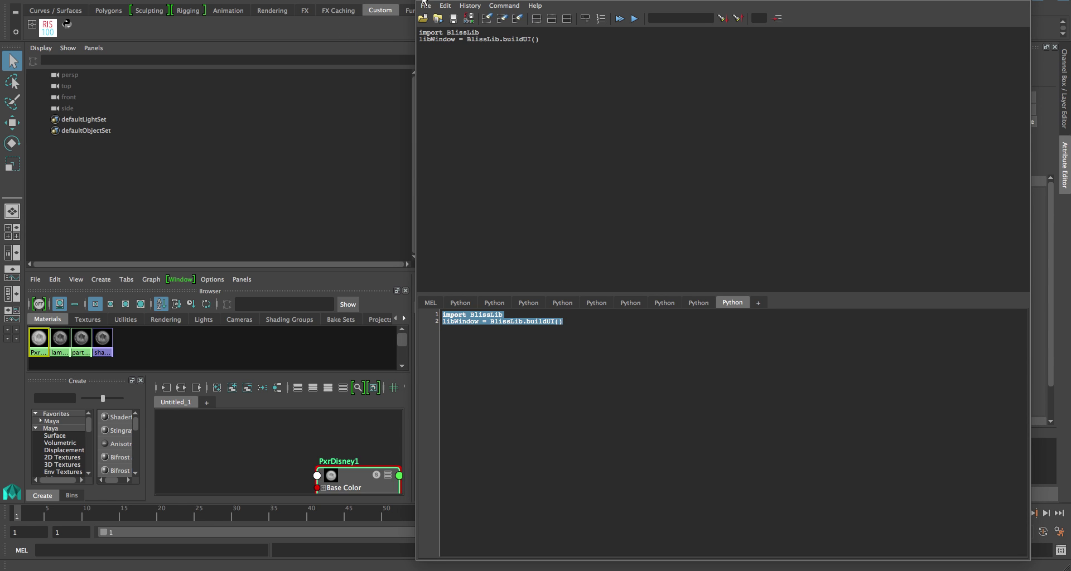
click(56, 17)
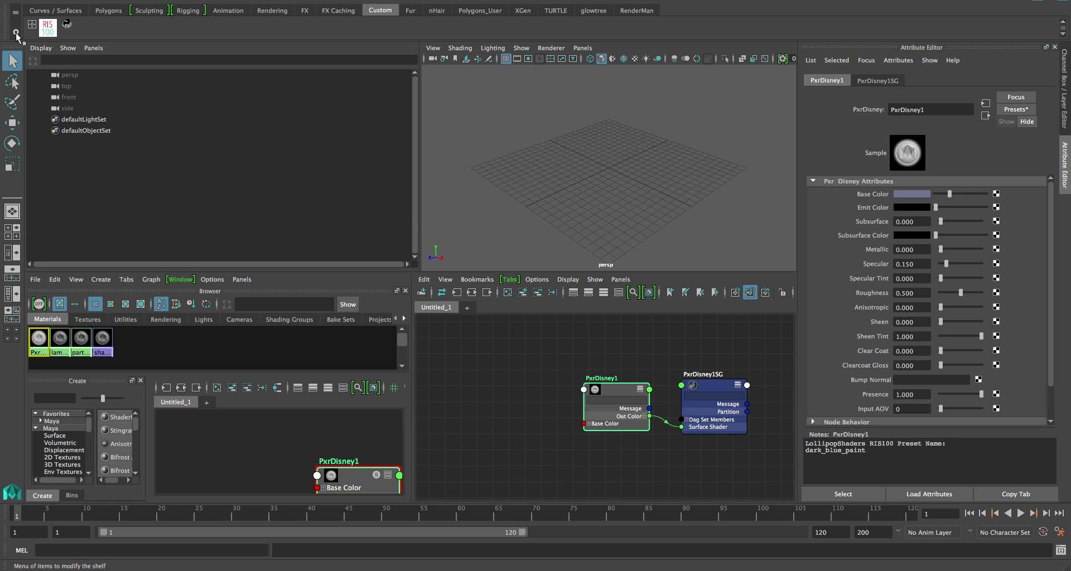
- Test the new shelf button by opening, moving and closing the Material Lib window
click(17, 34)
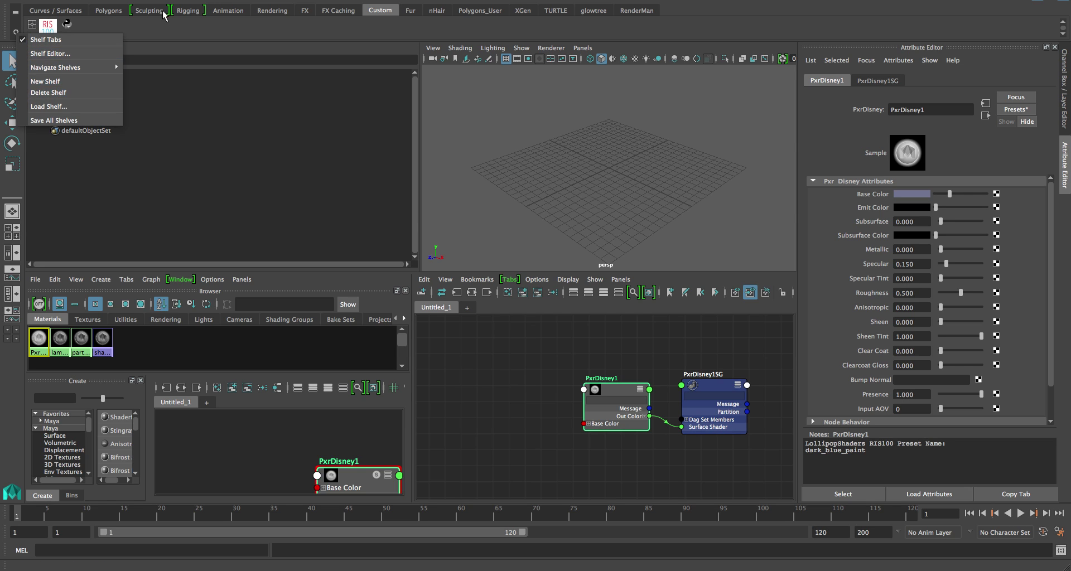
click(156, 28)
click(67, 21)
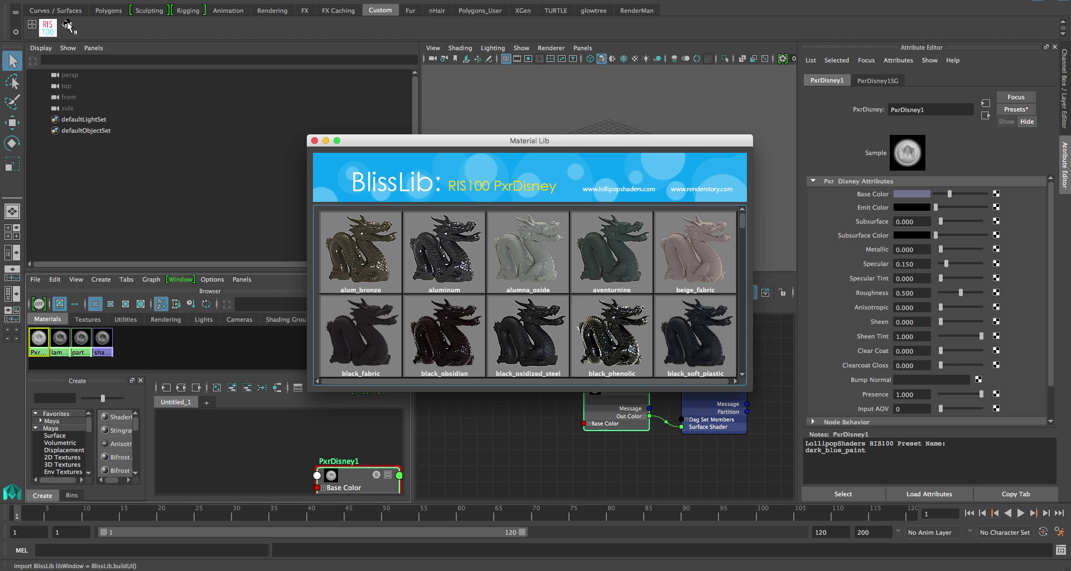
drag(417, 144, 341, 101)
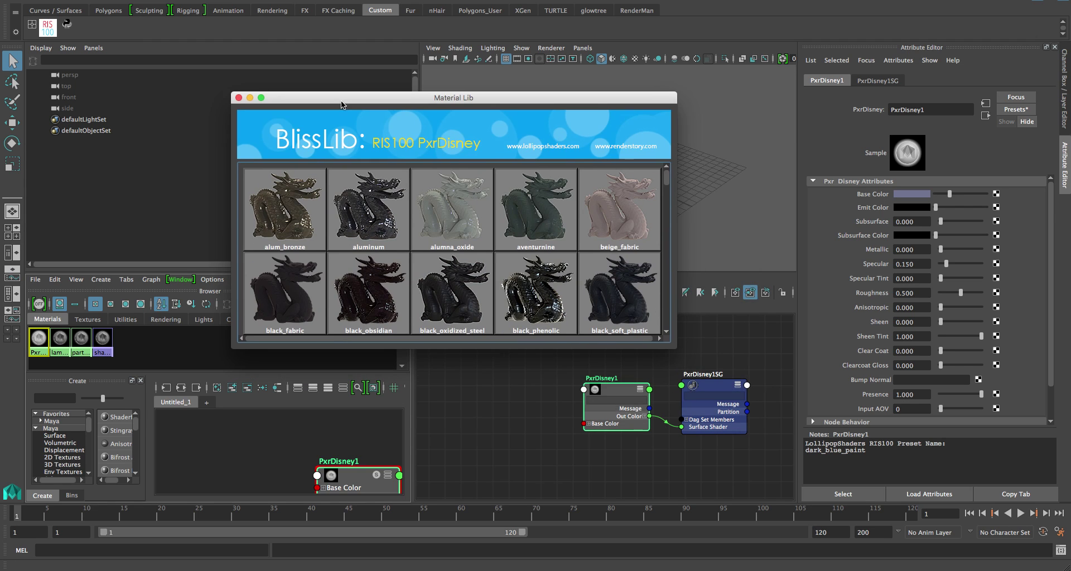
click(239, 98)
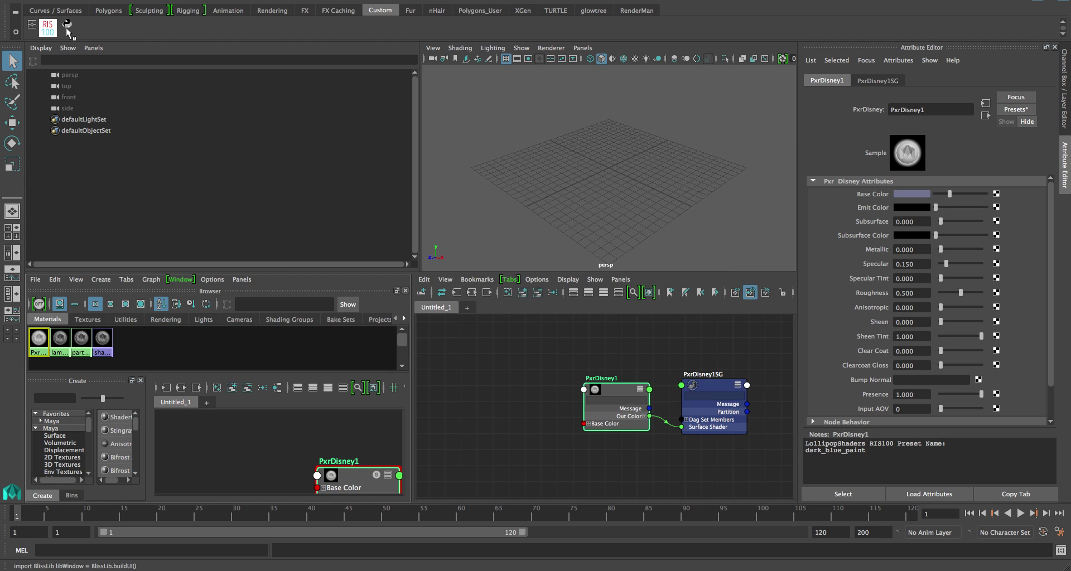
- Set the shelf button's icon to maya/2016/scripts/BlissLib/ris100.png in the Shelf Editor
right_click(67, 28)
click(78, 43)
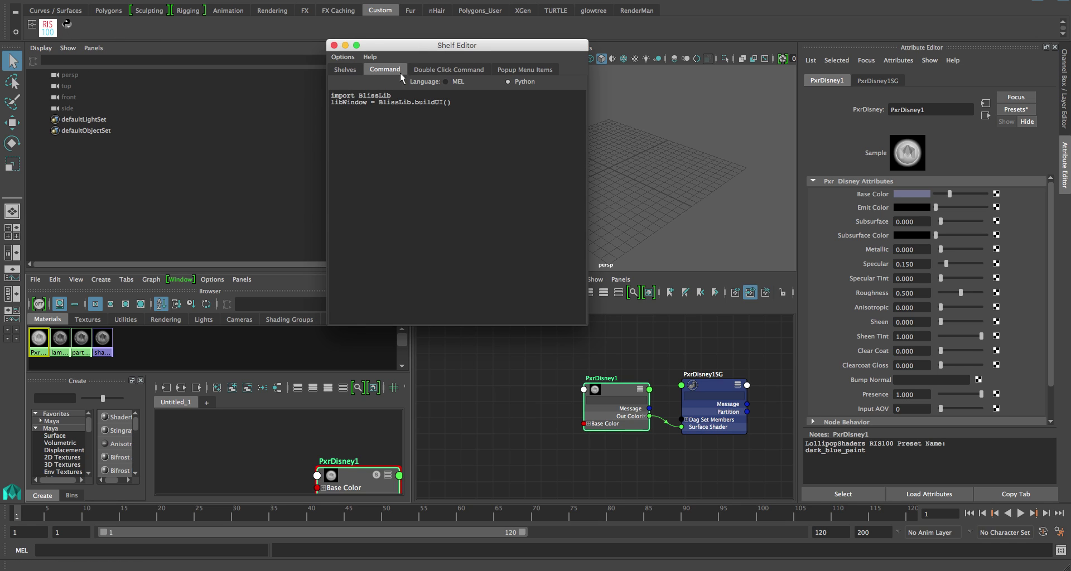
click(353, 69)
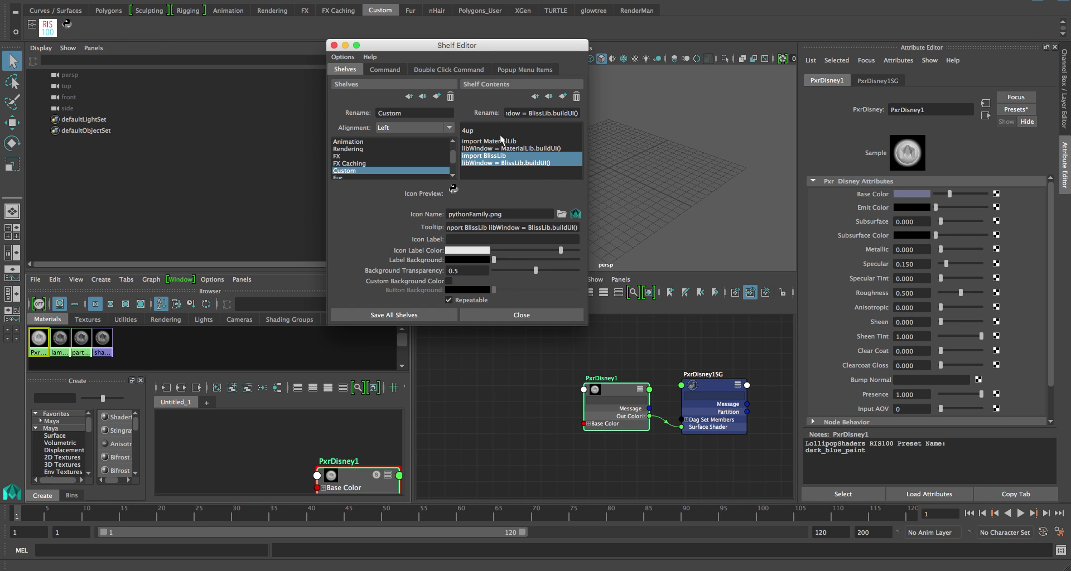
click(575, 215)
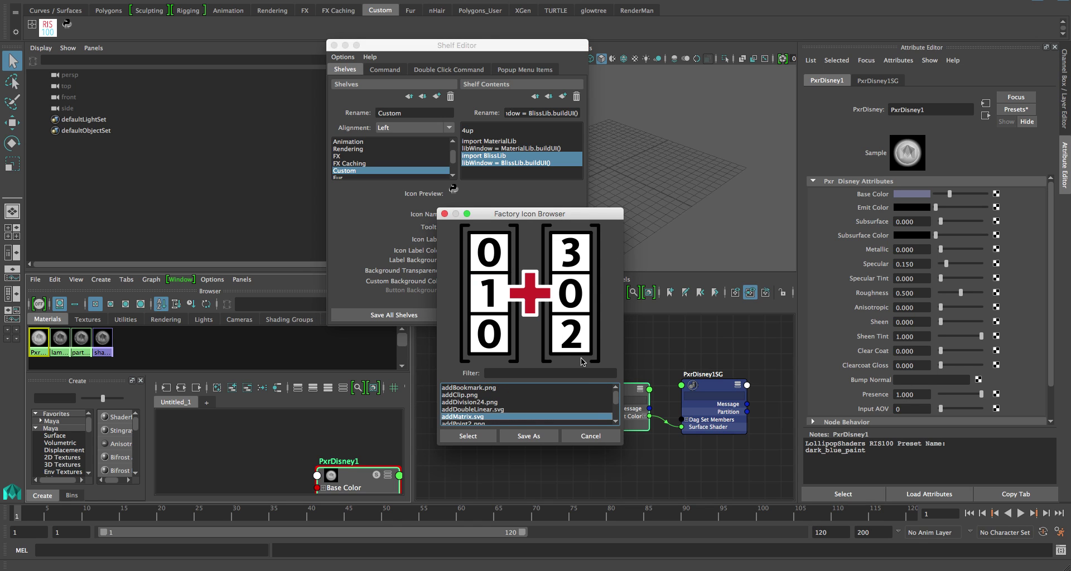
click(590, 436)
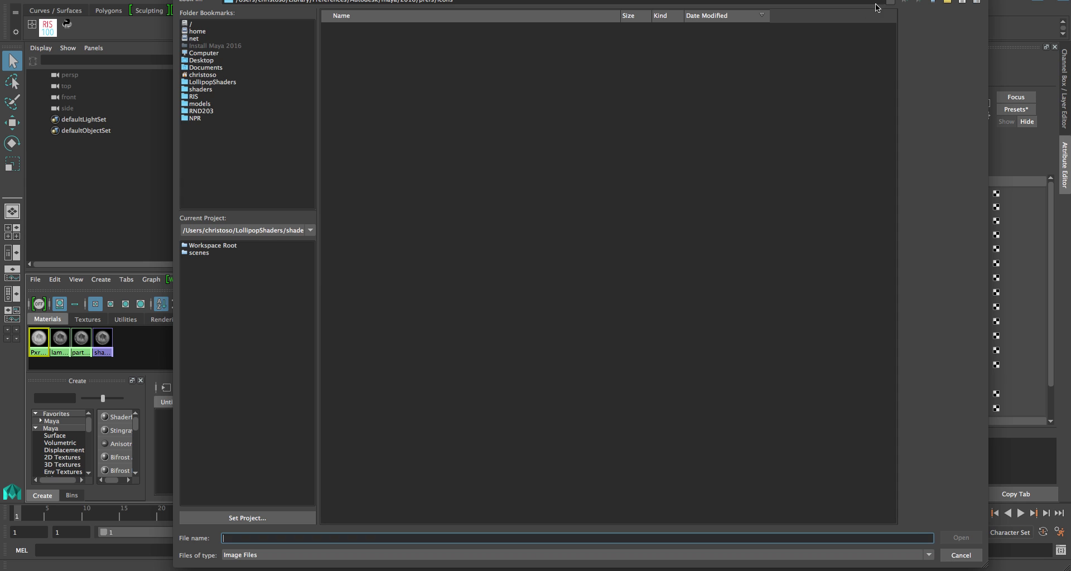
click(934, 1)
click(935, 1)
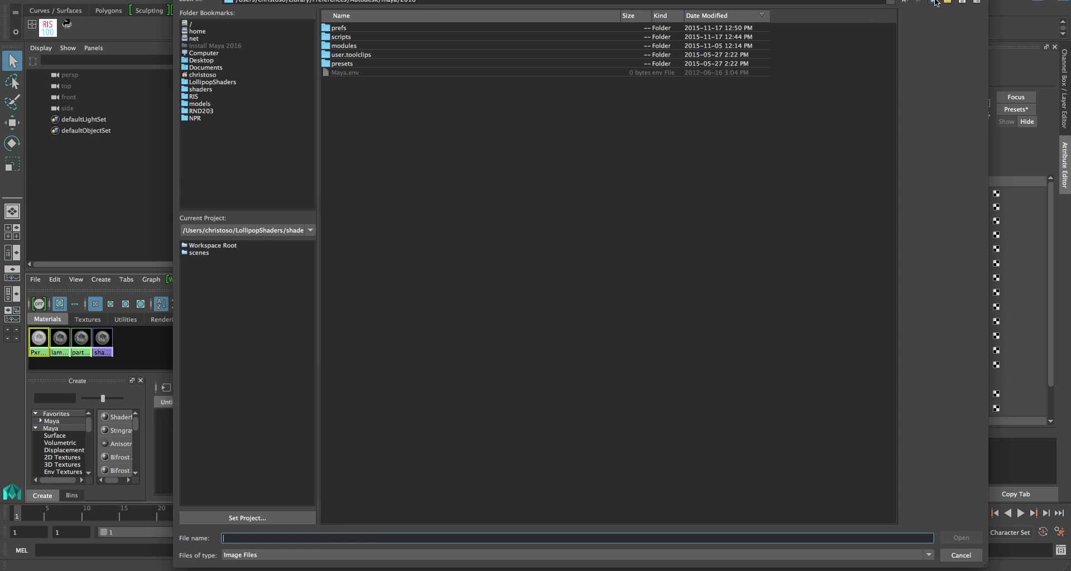
double_click(367, 38)
double_click(355, 28)
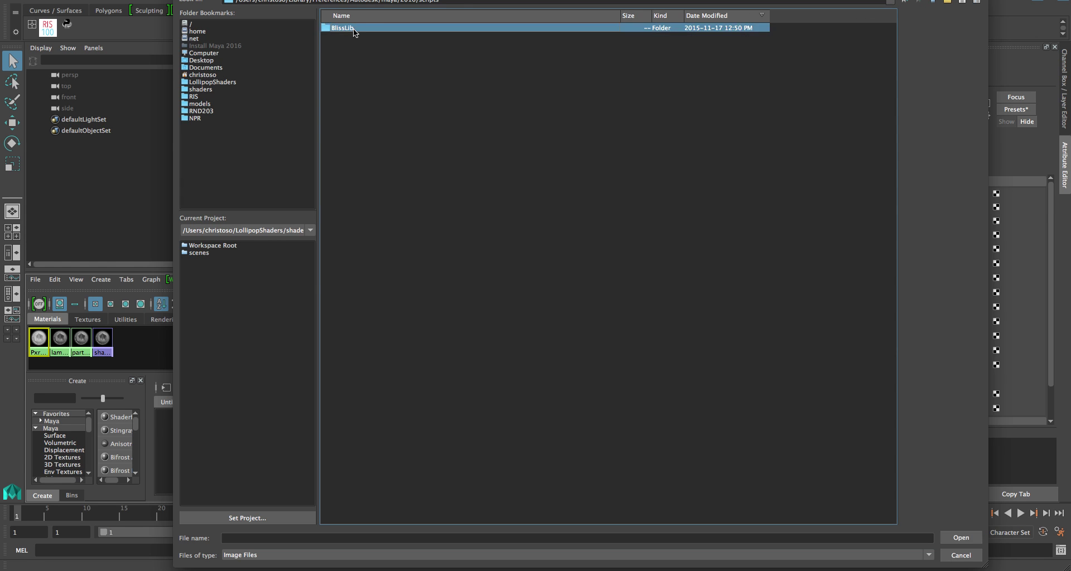
double_click(348, 55)
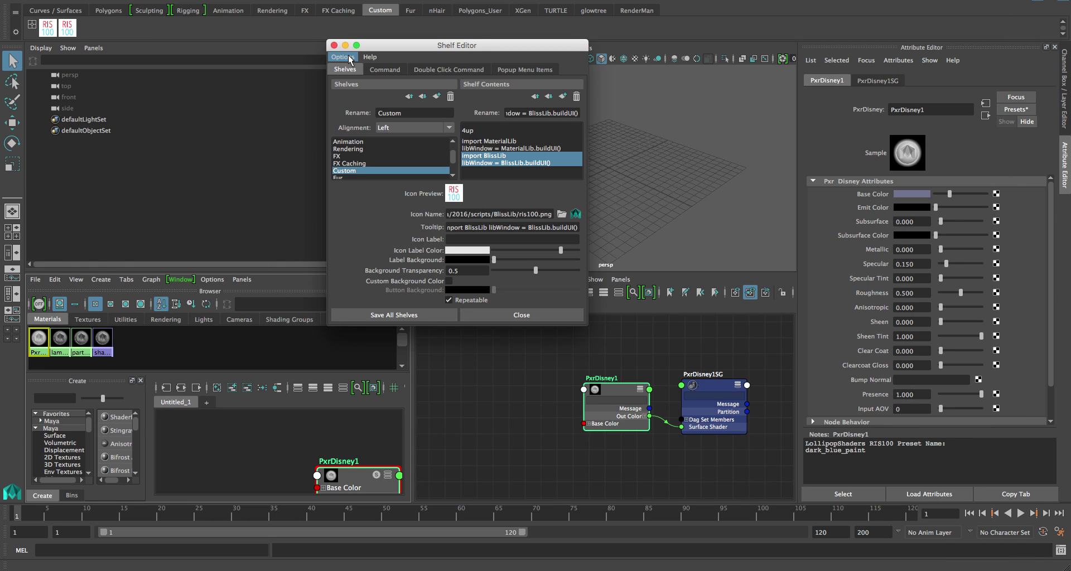
- Launch Material Lib from the RIS100 button, expand it to full height, and place it below the shelf
click(478, 314)
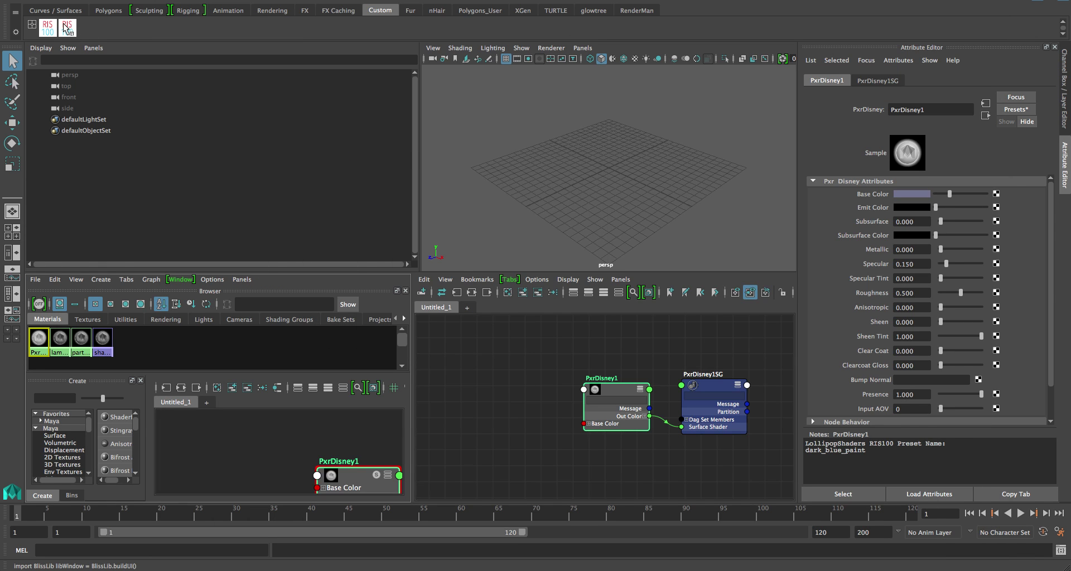
click(68, 28)
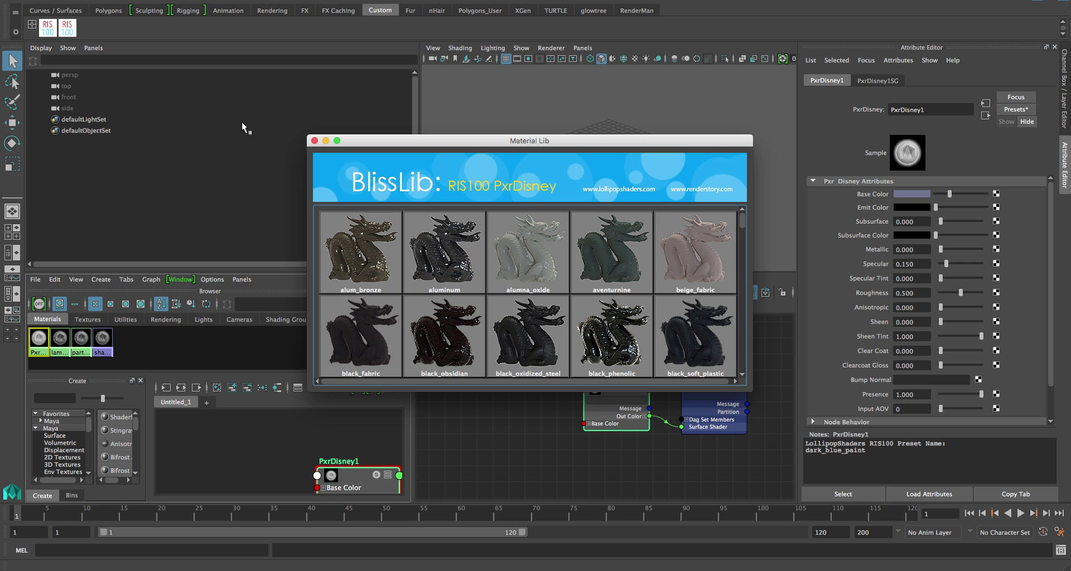
drag(355, 141, 355, 142)
double_click(355, 141)
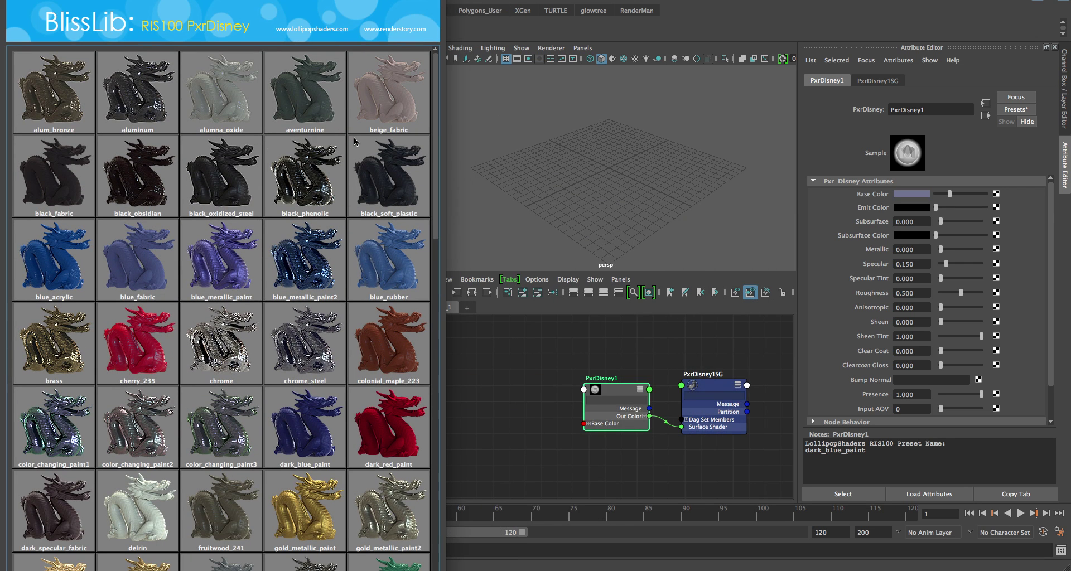
key(super+Tab)
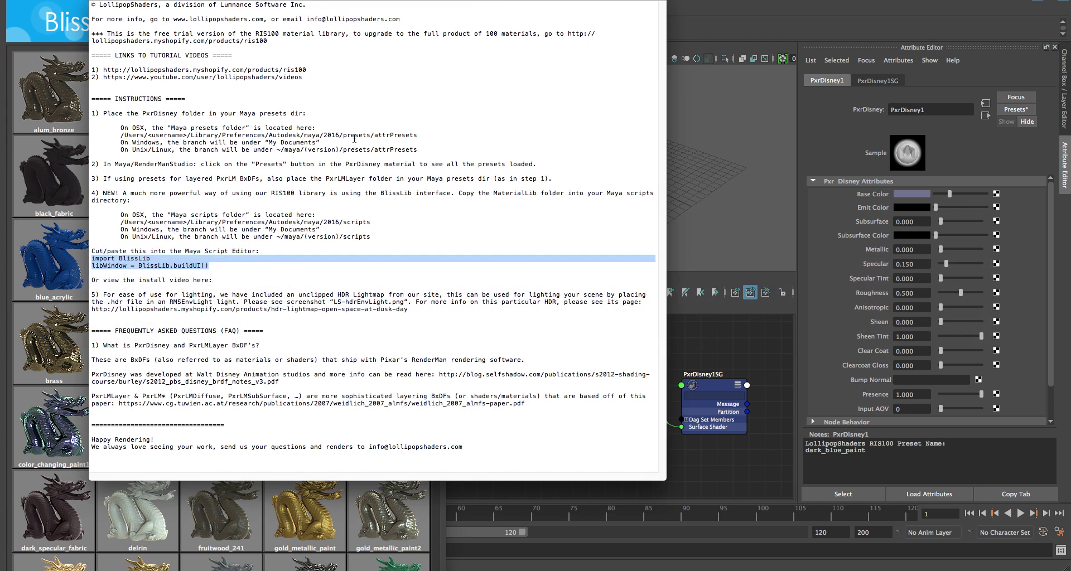
key(super+Tab)
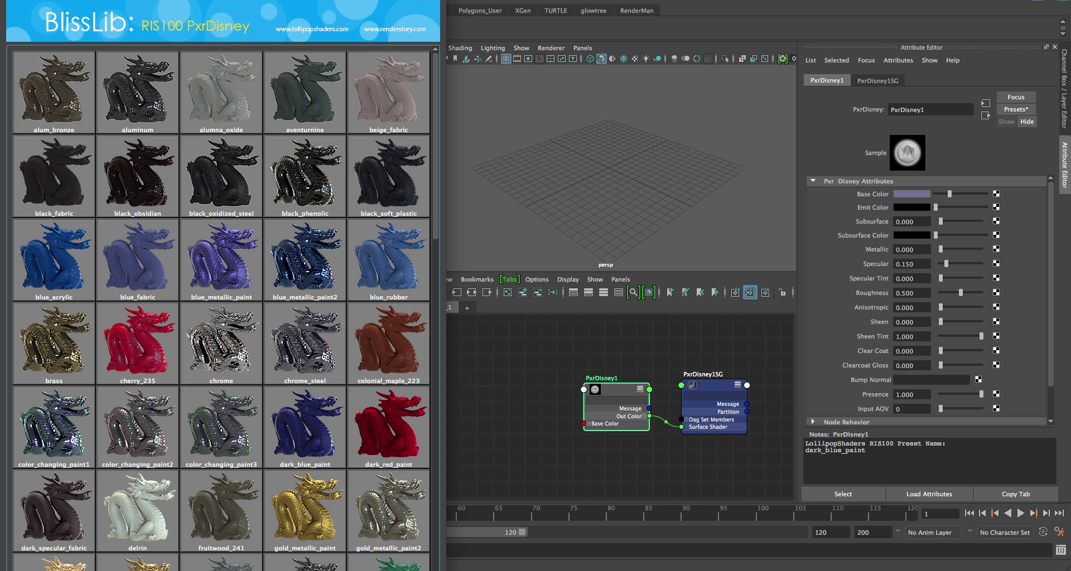
drag(217, 0, 294, 2)
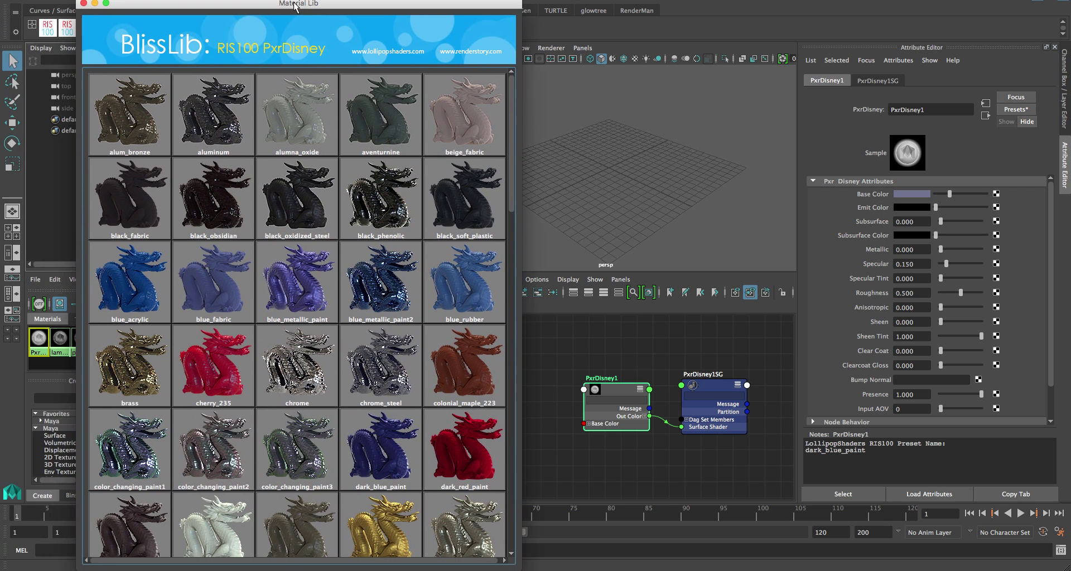